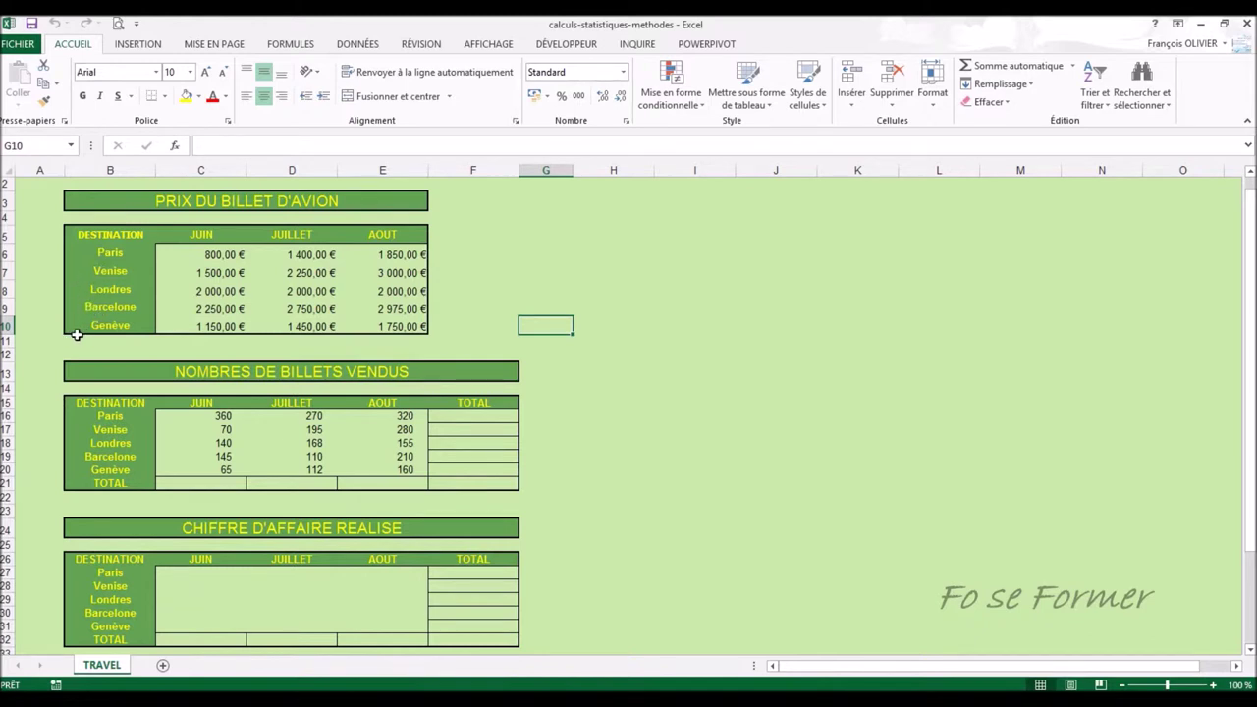
Step: Enter =C16+C17+C18+C19+C20 in C21 so the June ticket total reads 780
left_click(204, 256)
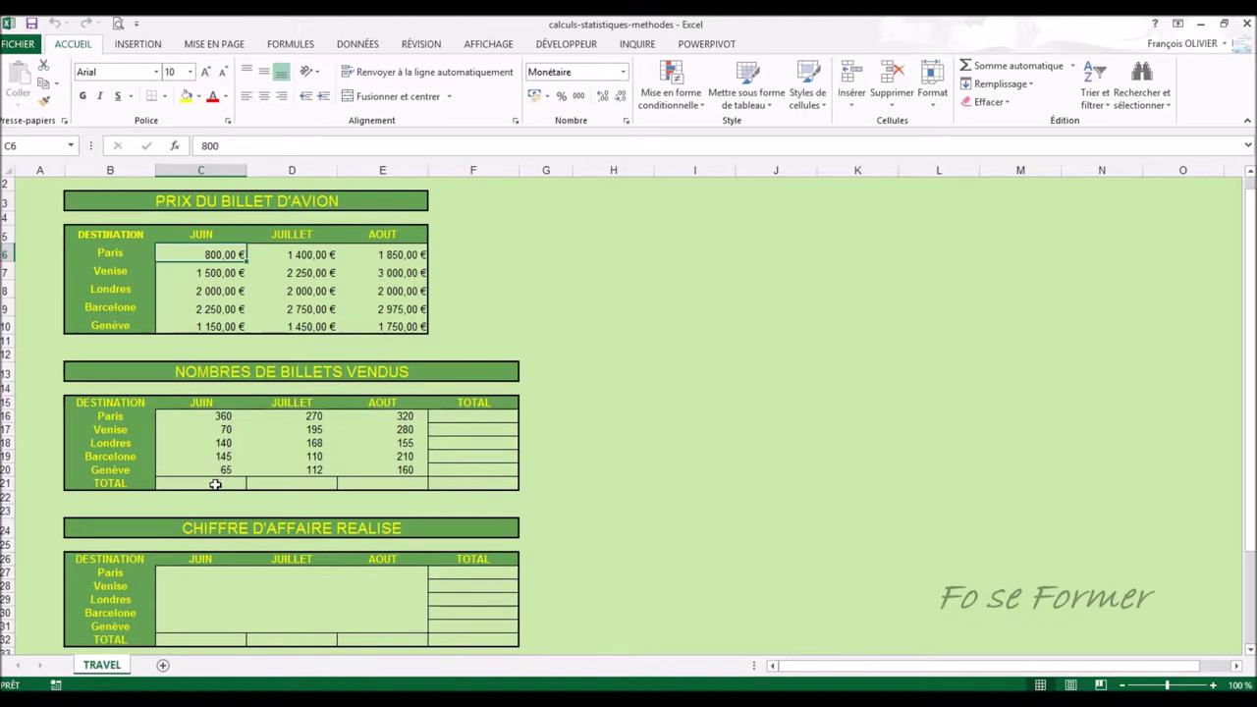
left_click(214, 484)
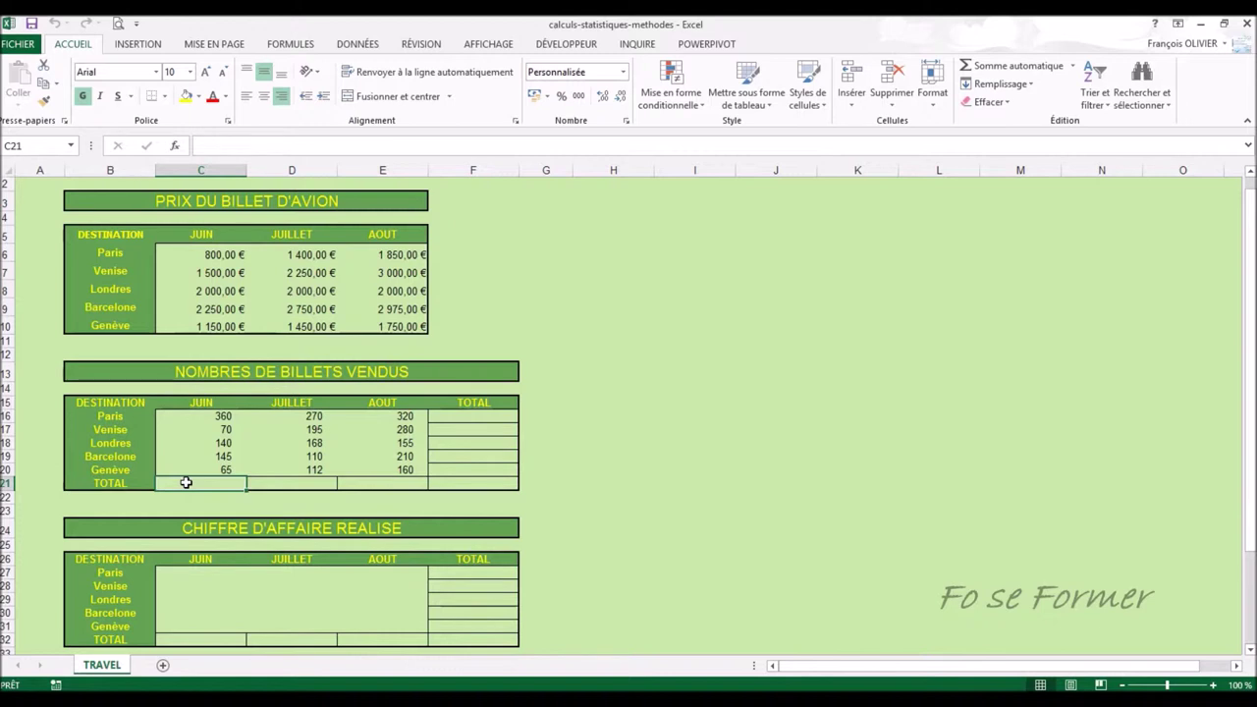
type("=")
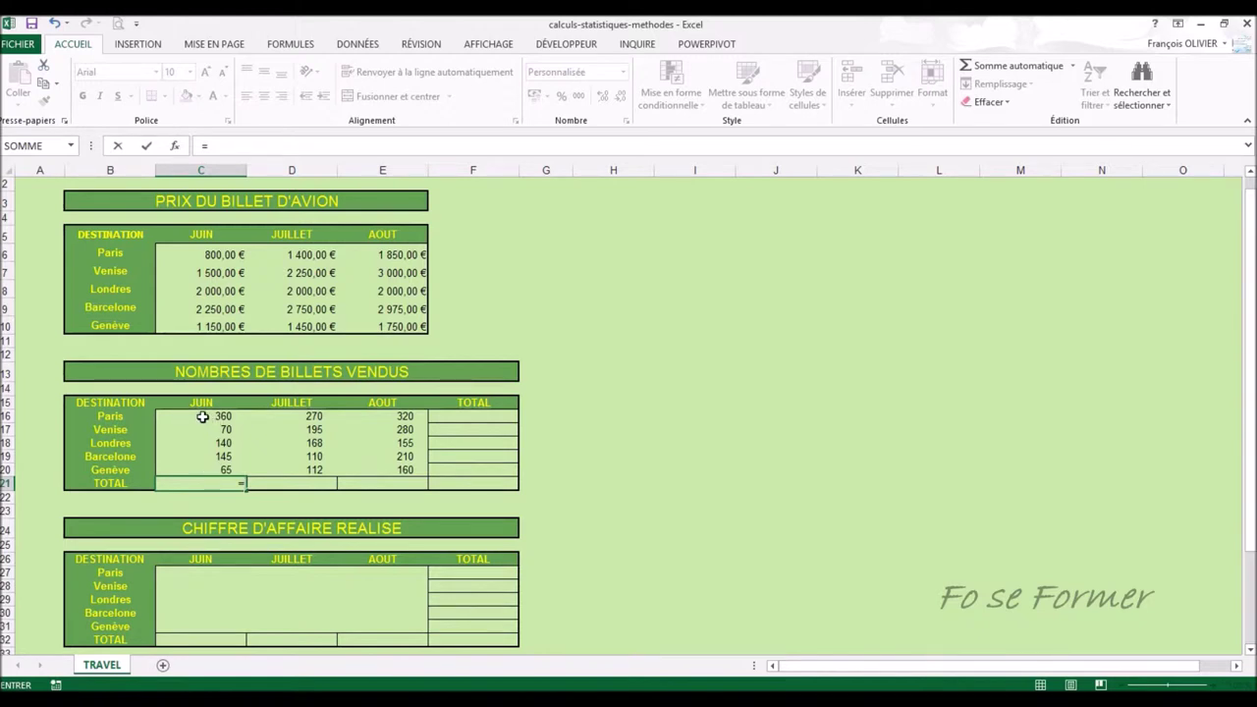
left_click(202, 417)
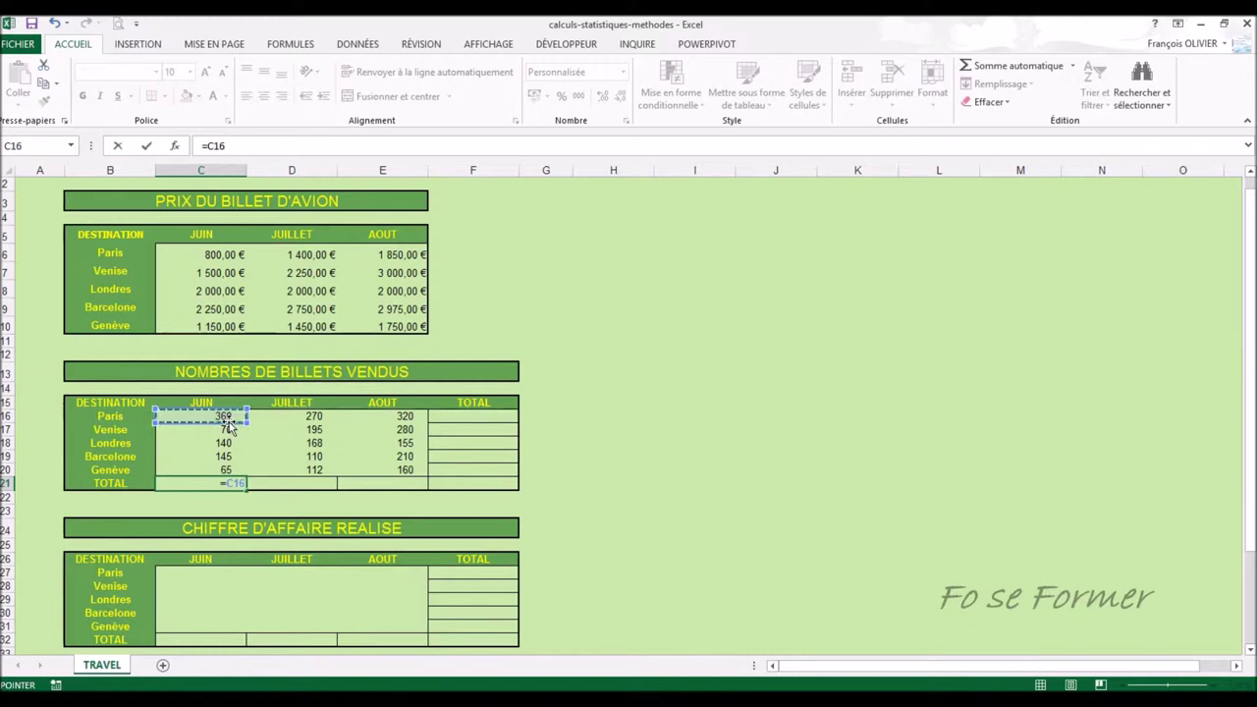
type("+")
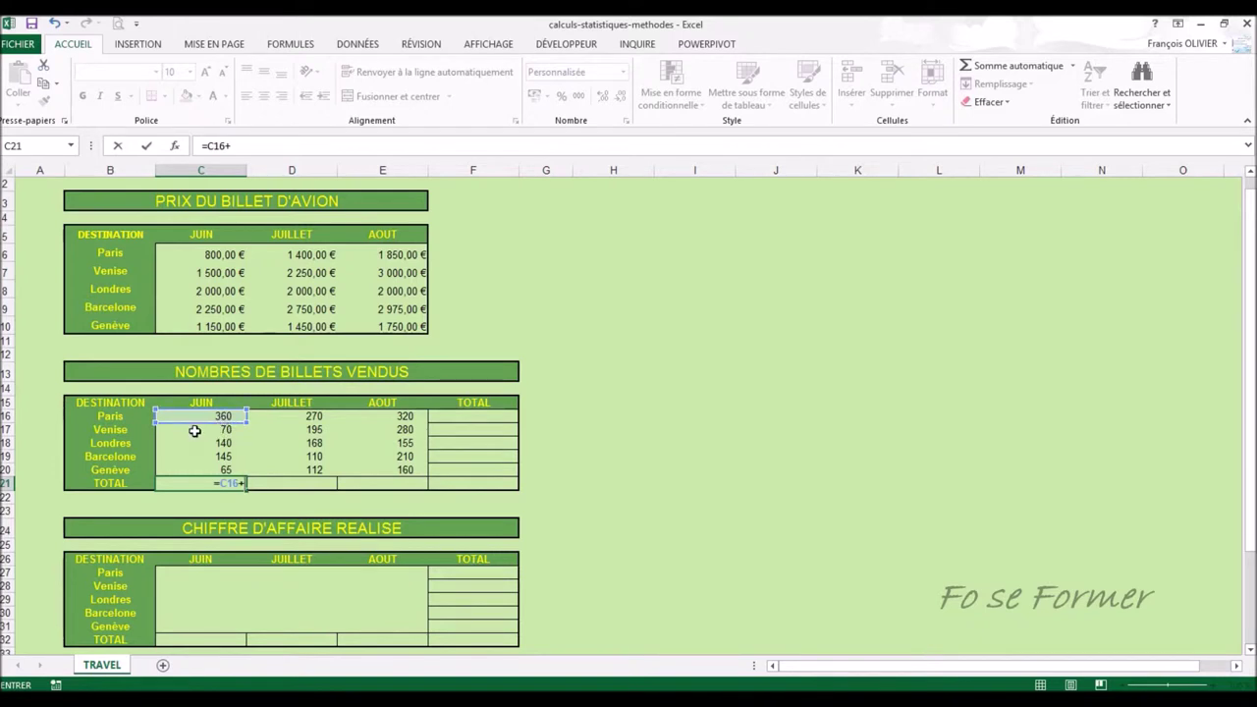
left_click(195, 431)
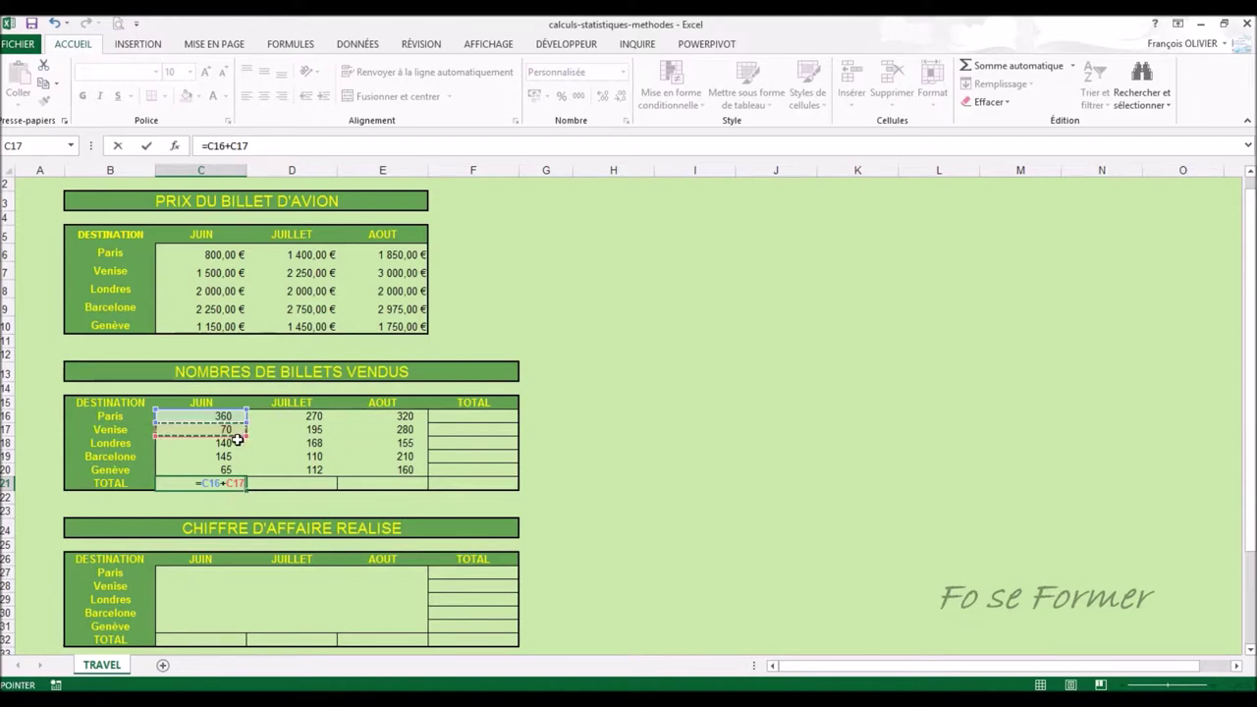
type("+")
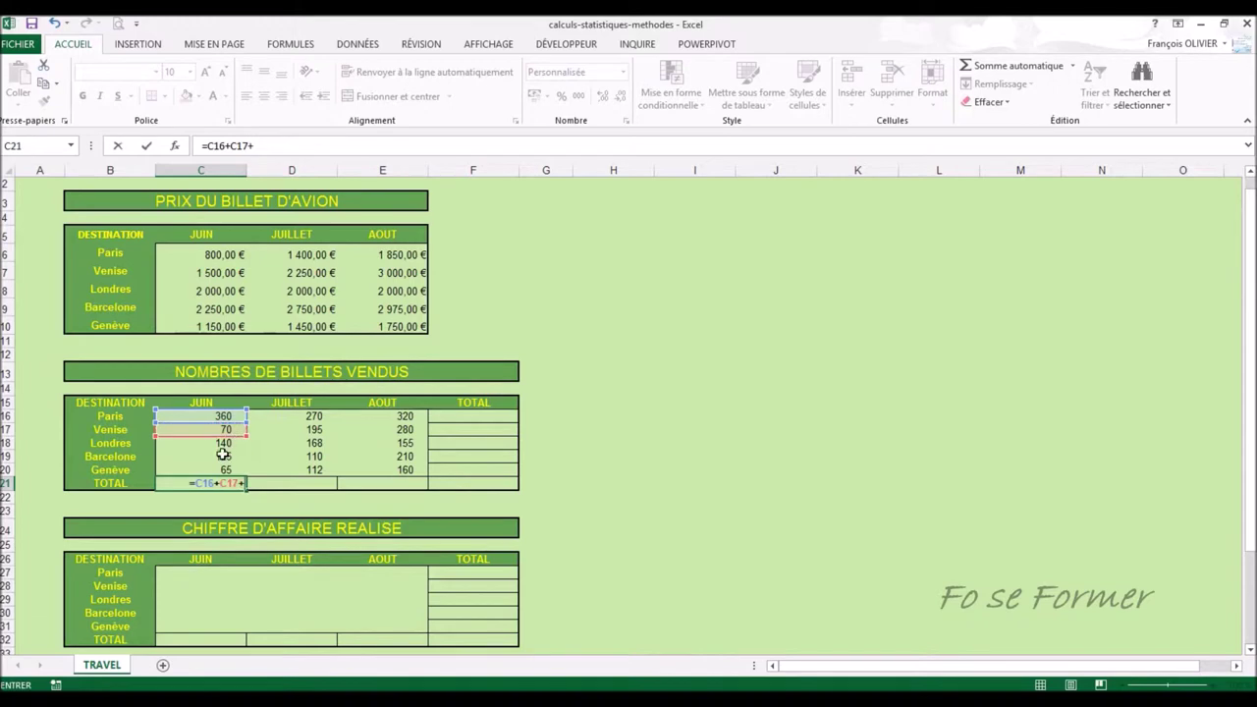
left_click(205, 446)
type("+")
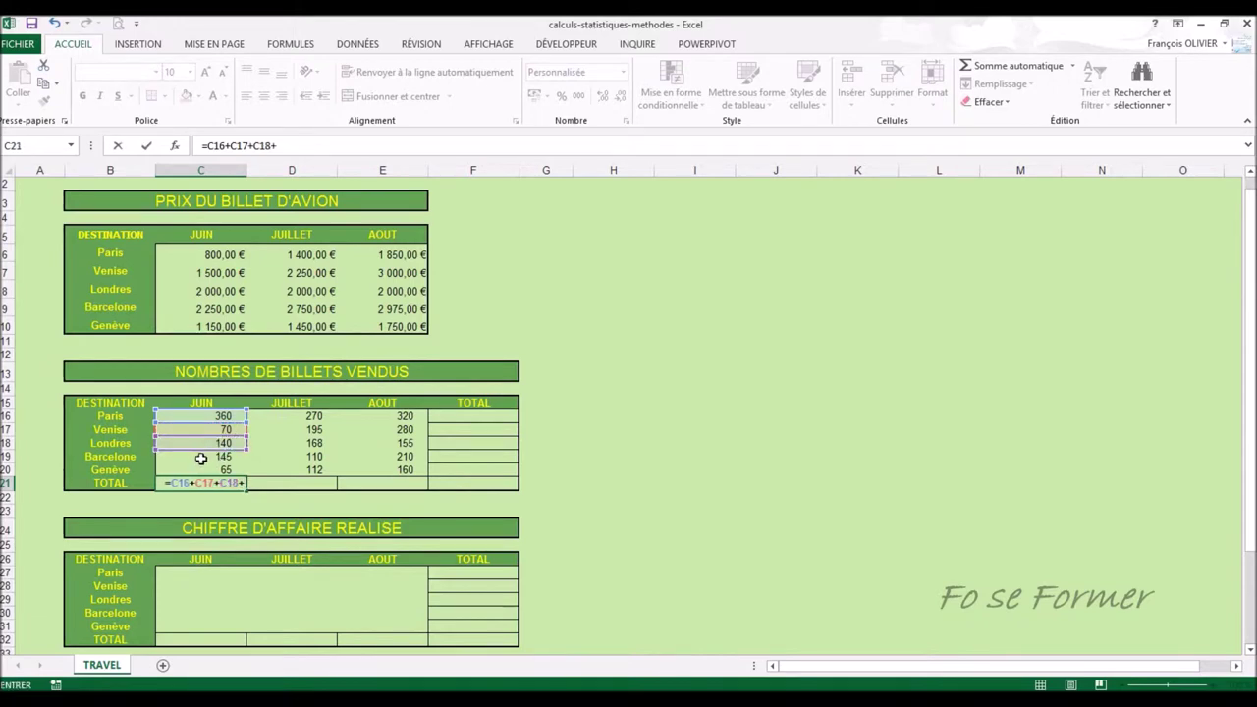
left_click(200, 458)
type("+")
left_click(201, 471)
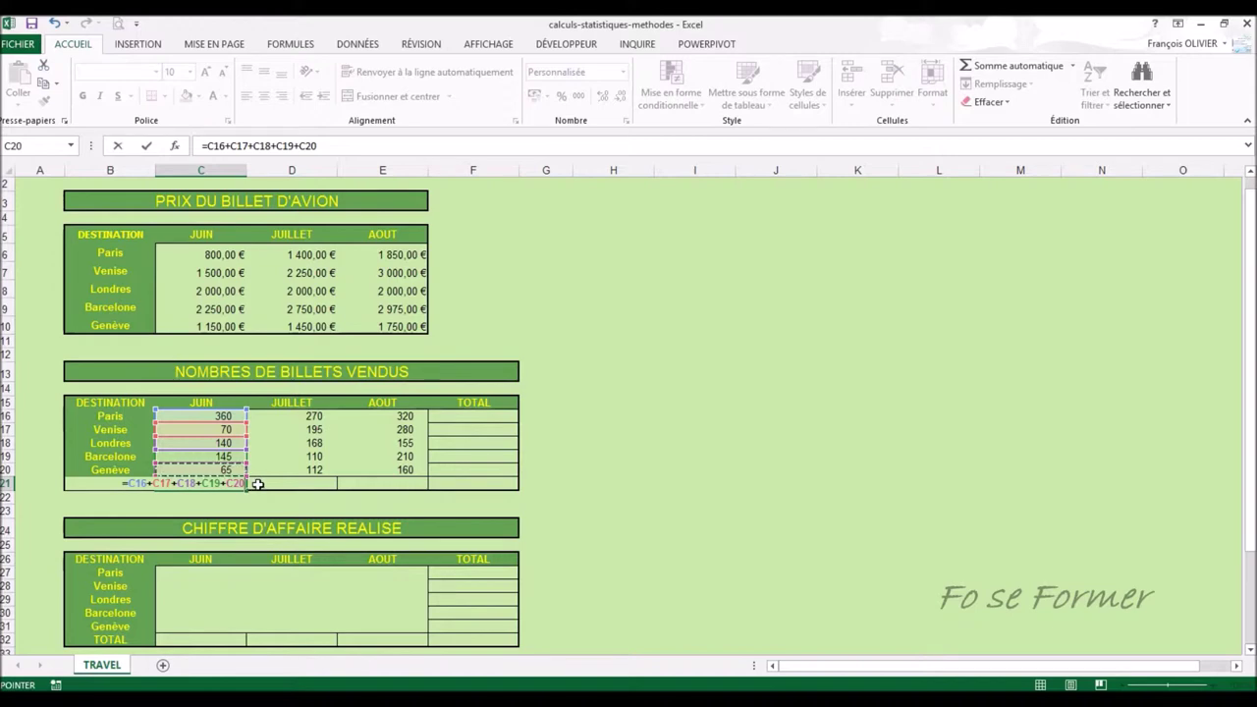
key("Return")
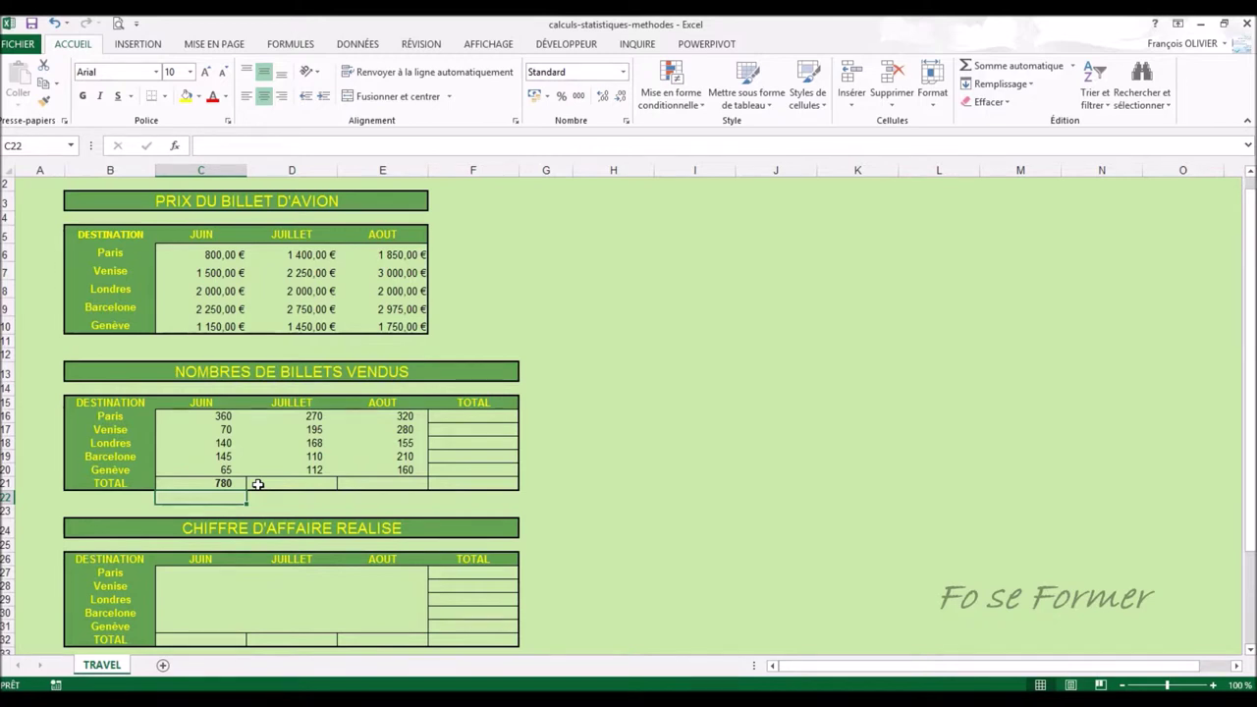
Step: Change Paris's June count in C16 to 500, then undo that edit and the C21 total
left_click(218, 417)
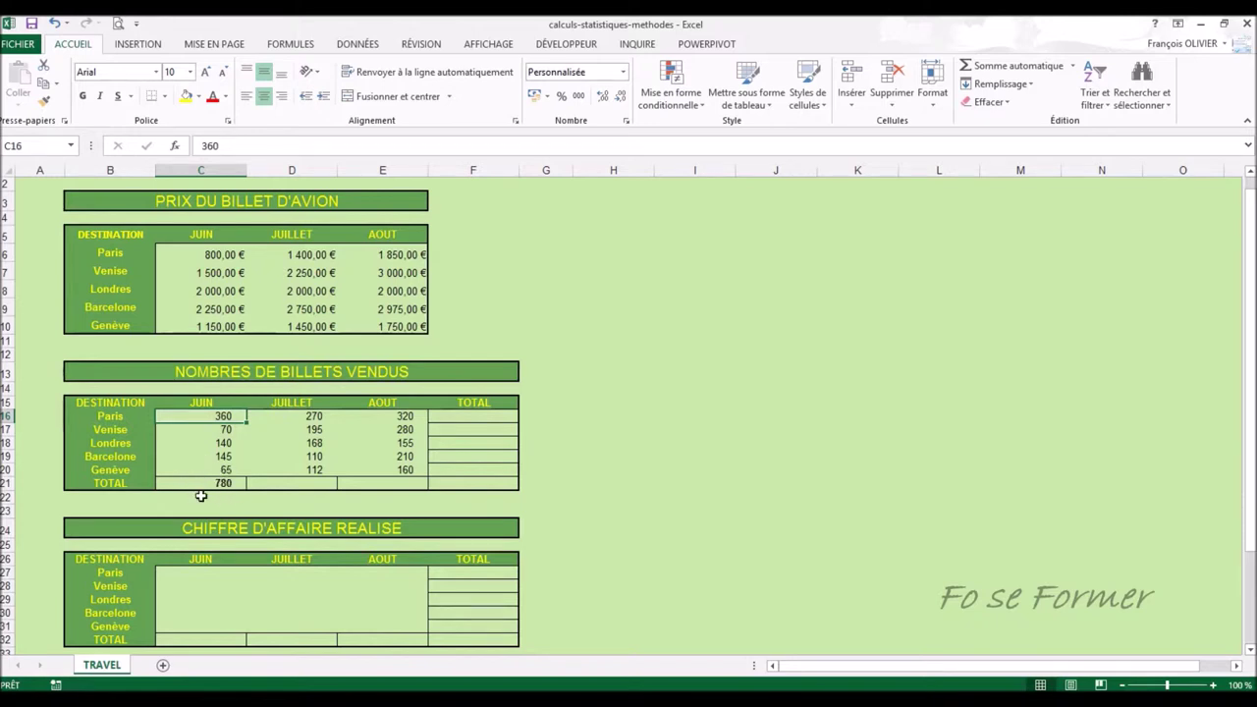
type("500")
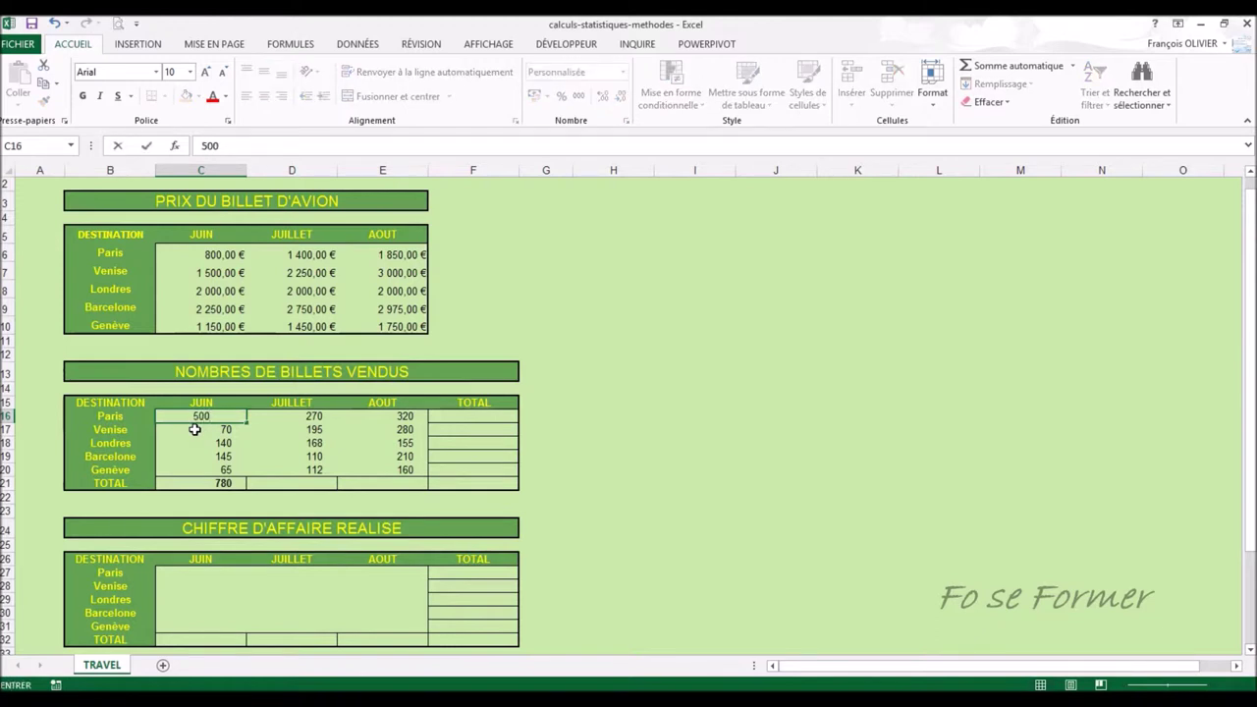
key("Return")
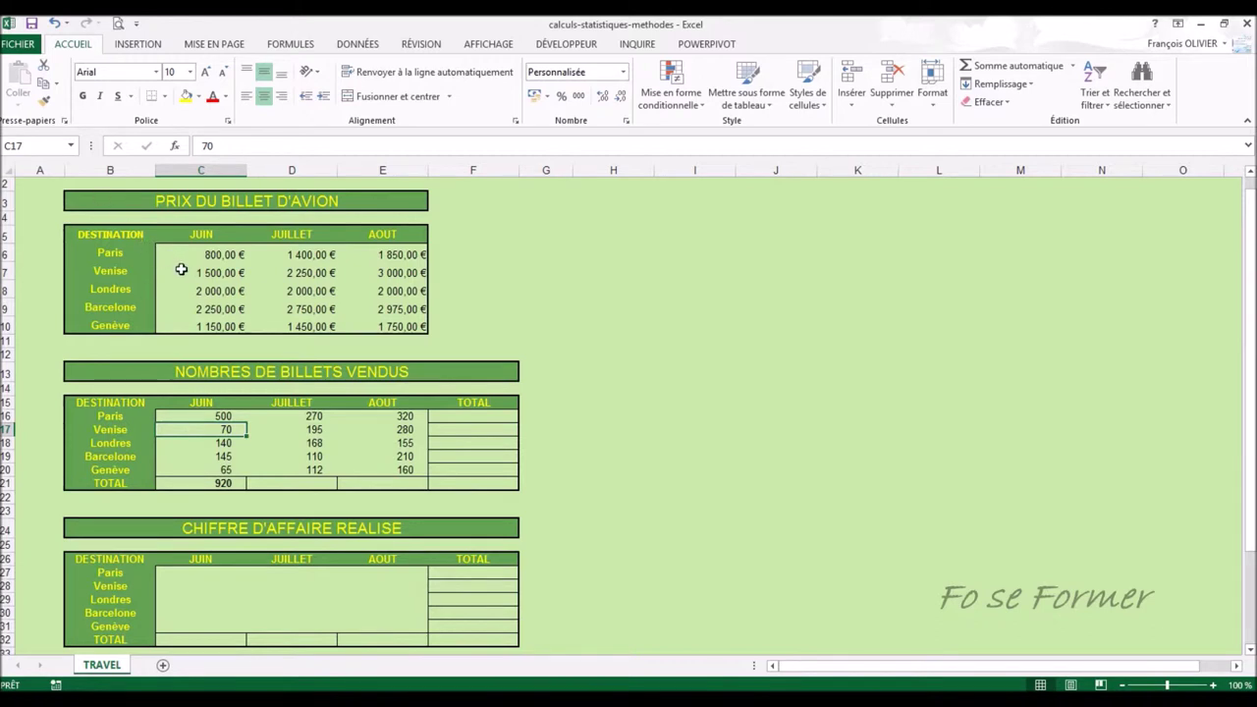
key("ctrl+z")
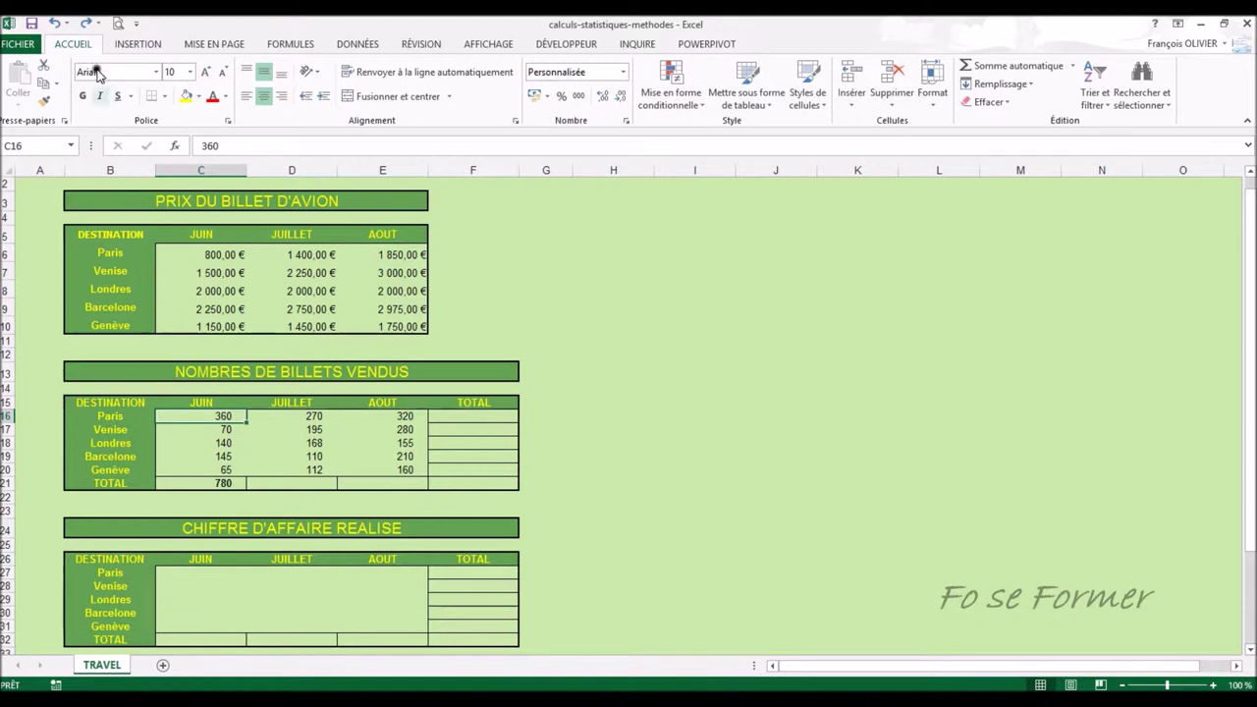
key("ctrl+z")
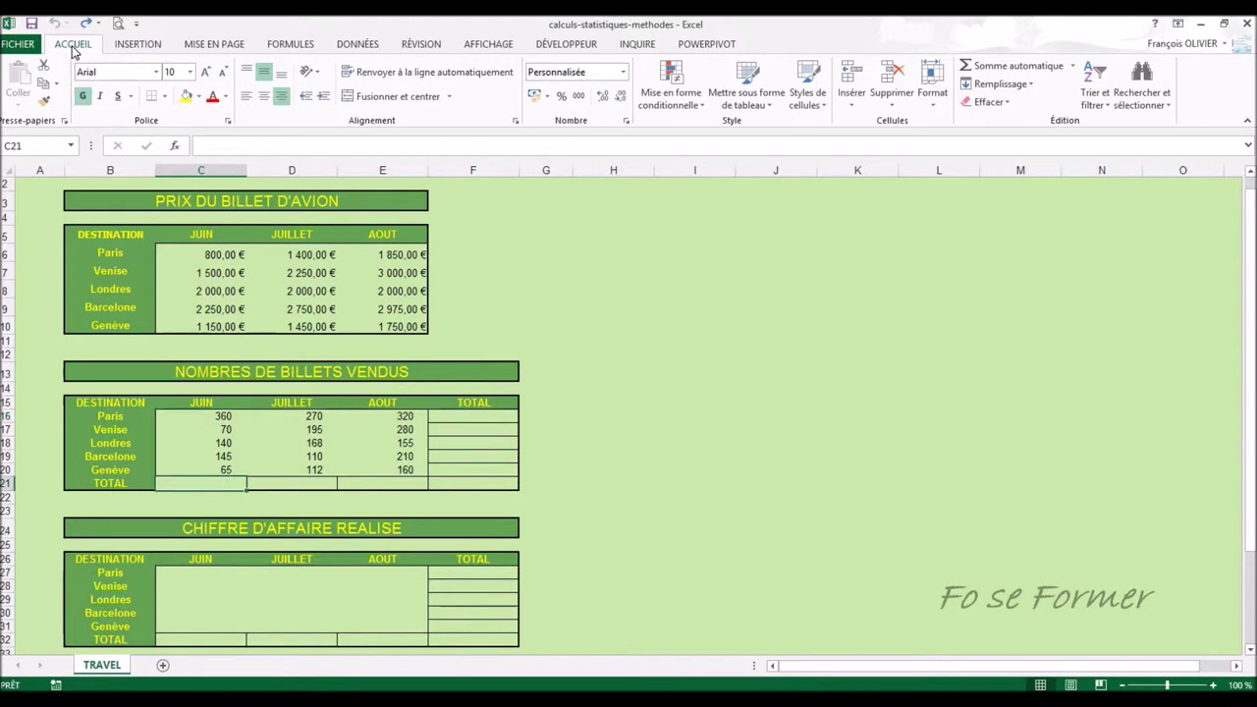
left_click(554, 306)
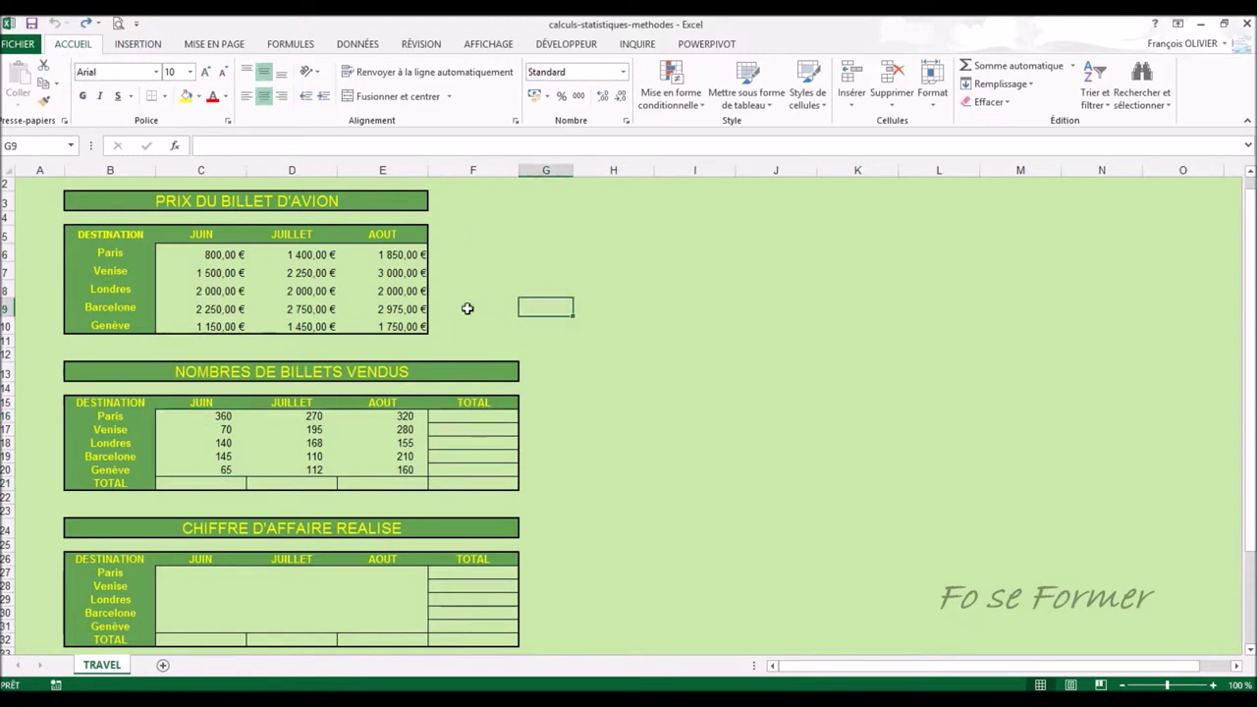
left_click(181, 486)
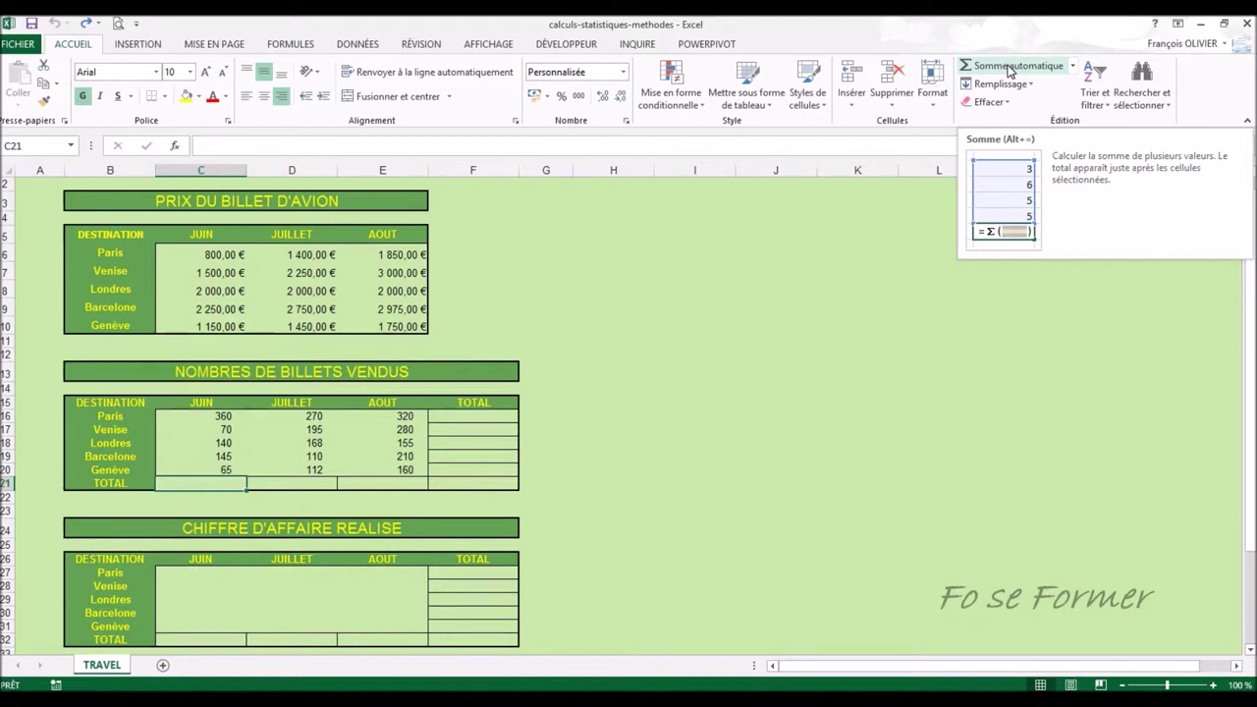
Step: Use AutoSum to put =SOMME(C16:C20) in C21, showing a June total of 780
left_click(1010, 67)
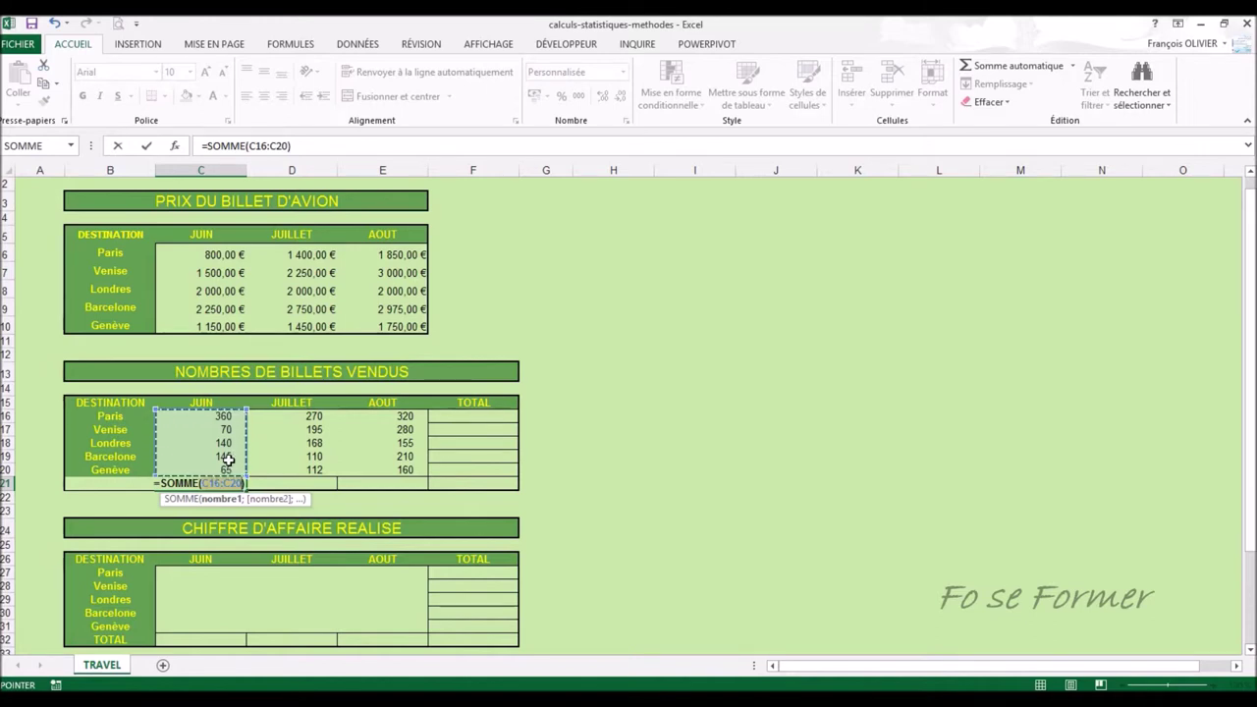
key("ctrl+Return")
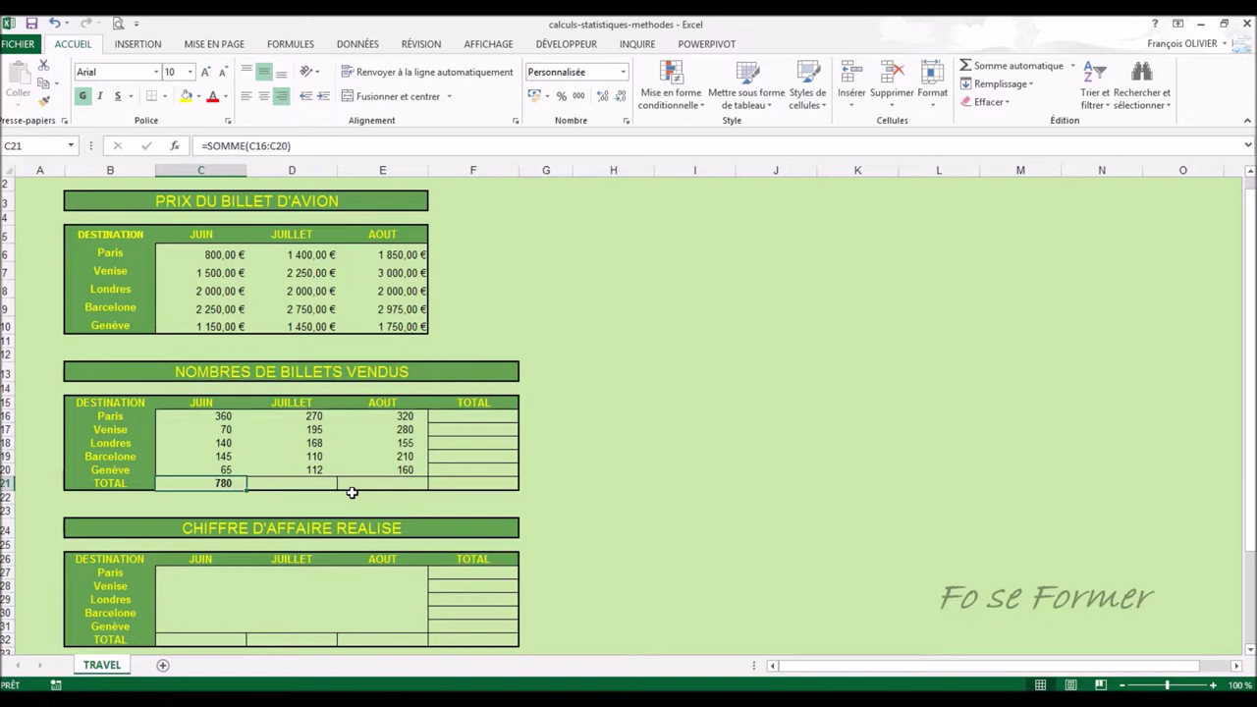
left_click(692, 307)
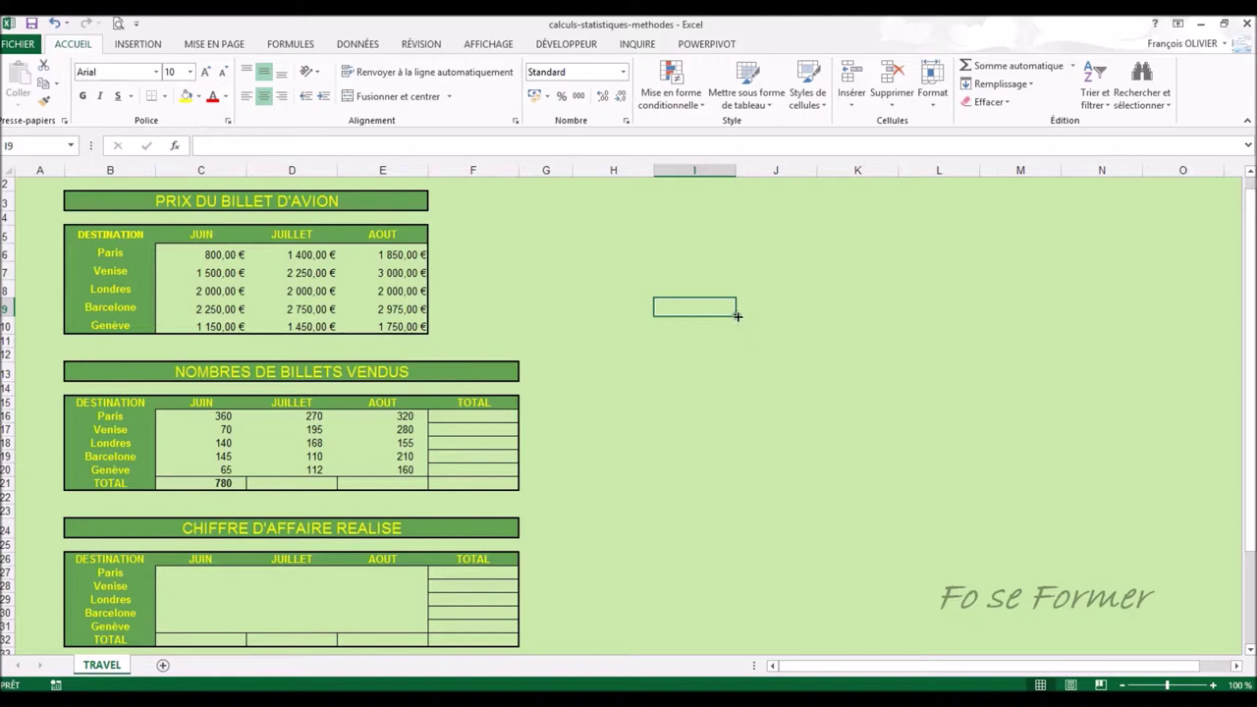
Step: Copy the June SOMME total across to E21, giving 855 for July and 1 125 for August
left_click(203, 483)
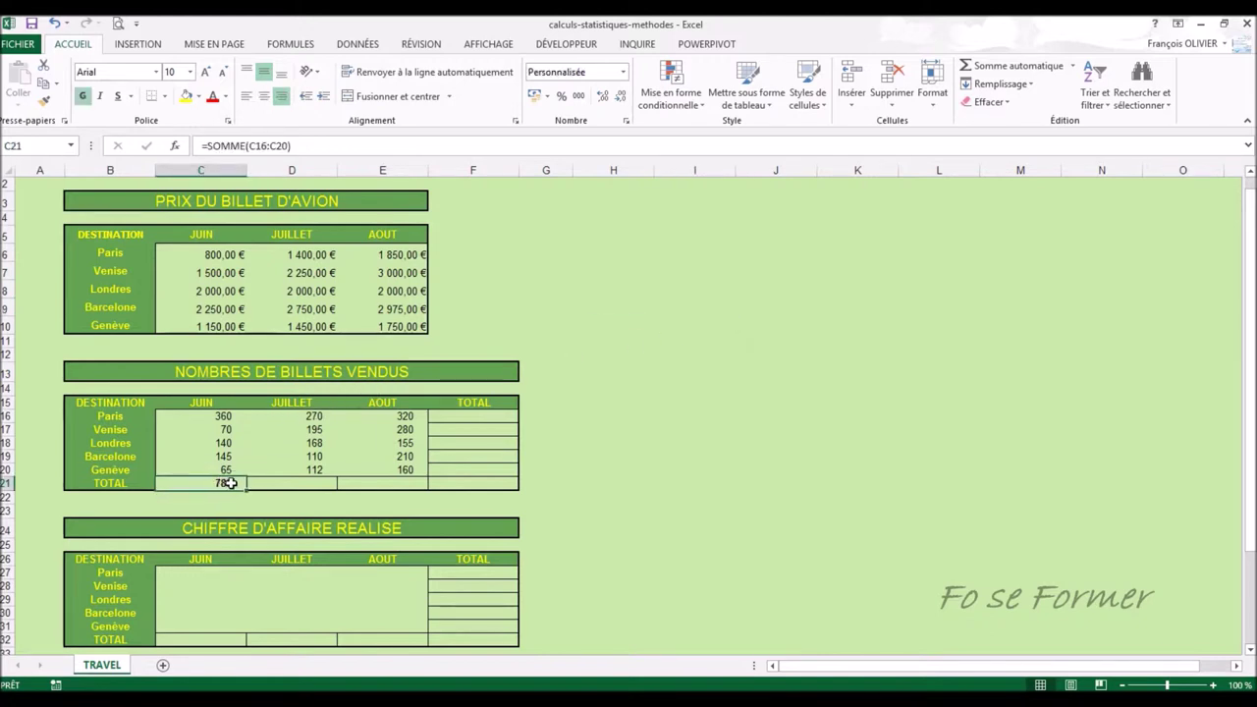
left_click_drag(244, 488, 244, 488)
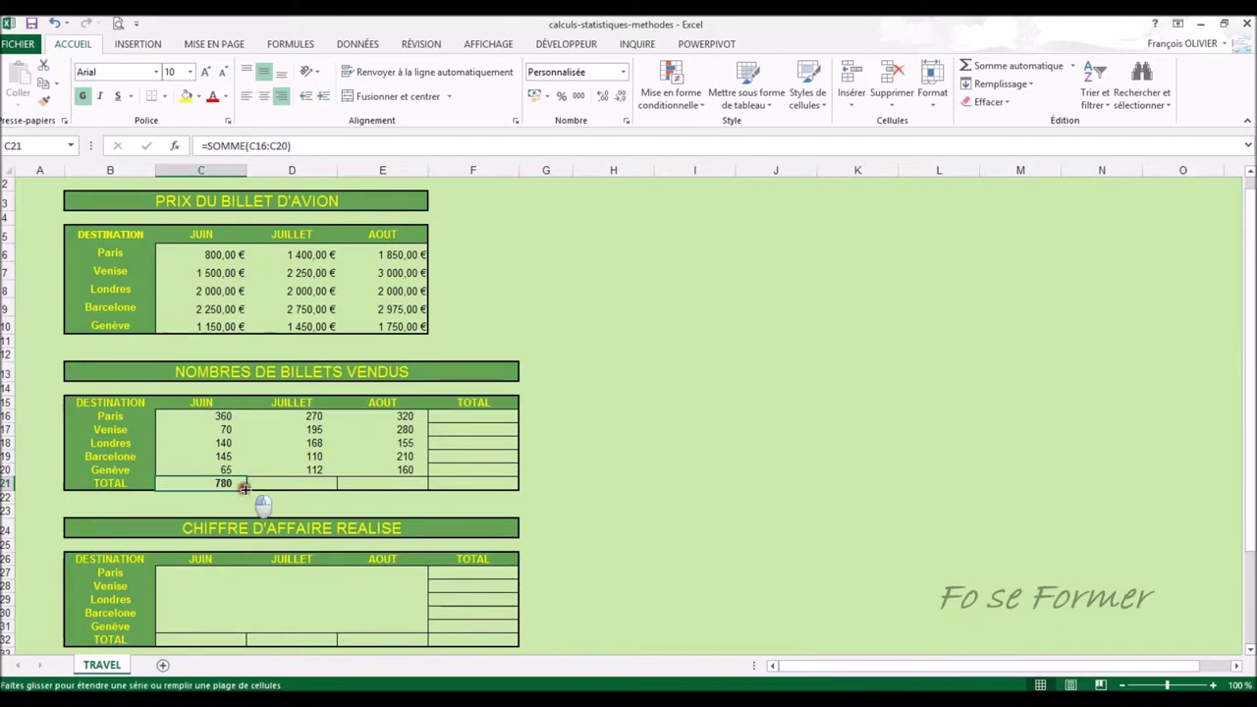
left_click_drag(244, 489, 404, 484)
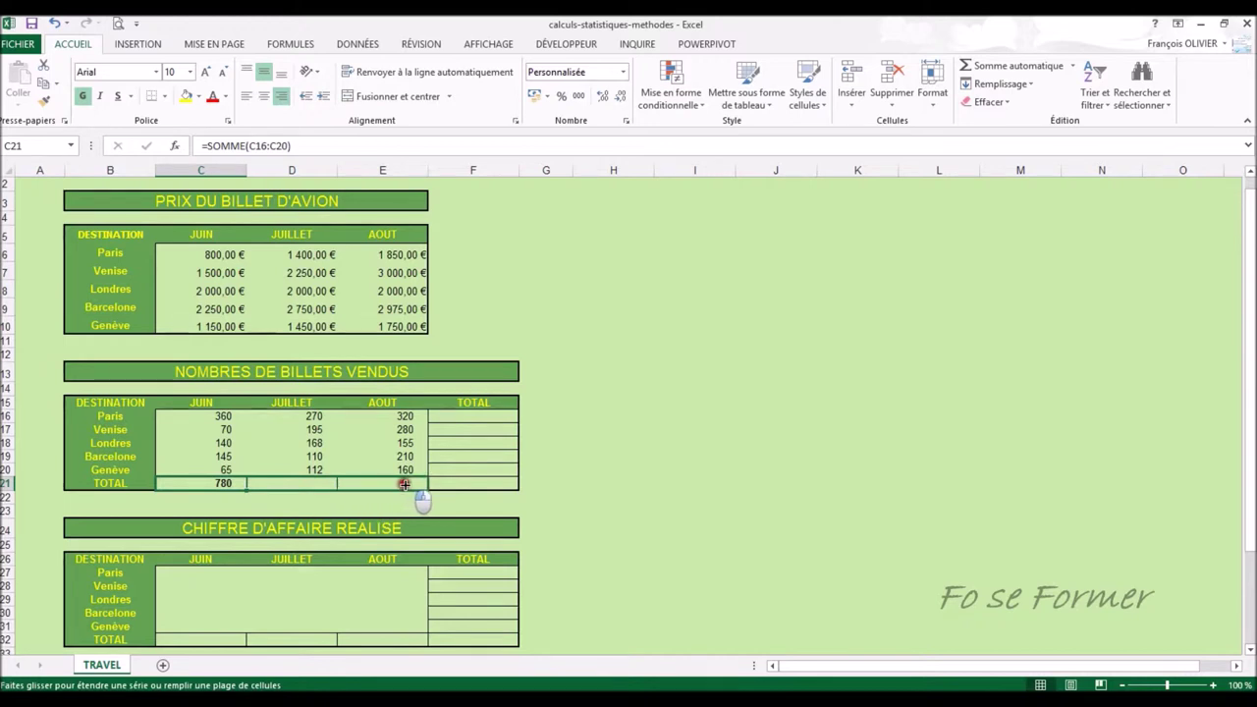
left_click_drag(405, 484, 405, 484)
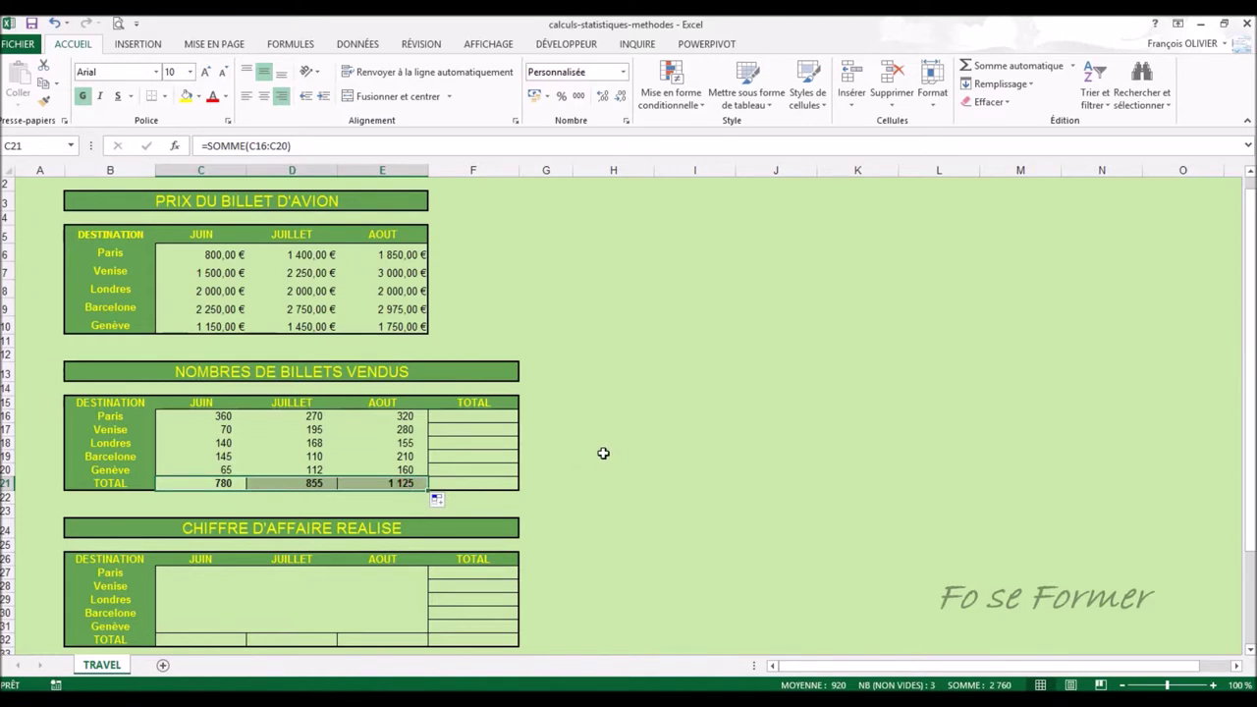
left_click(489, 417)
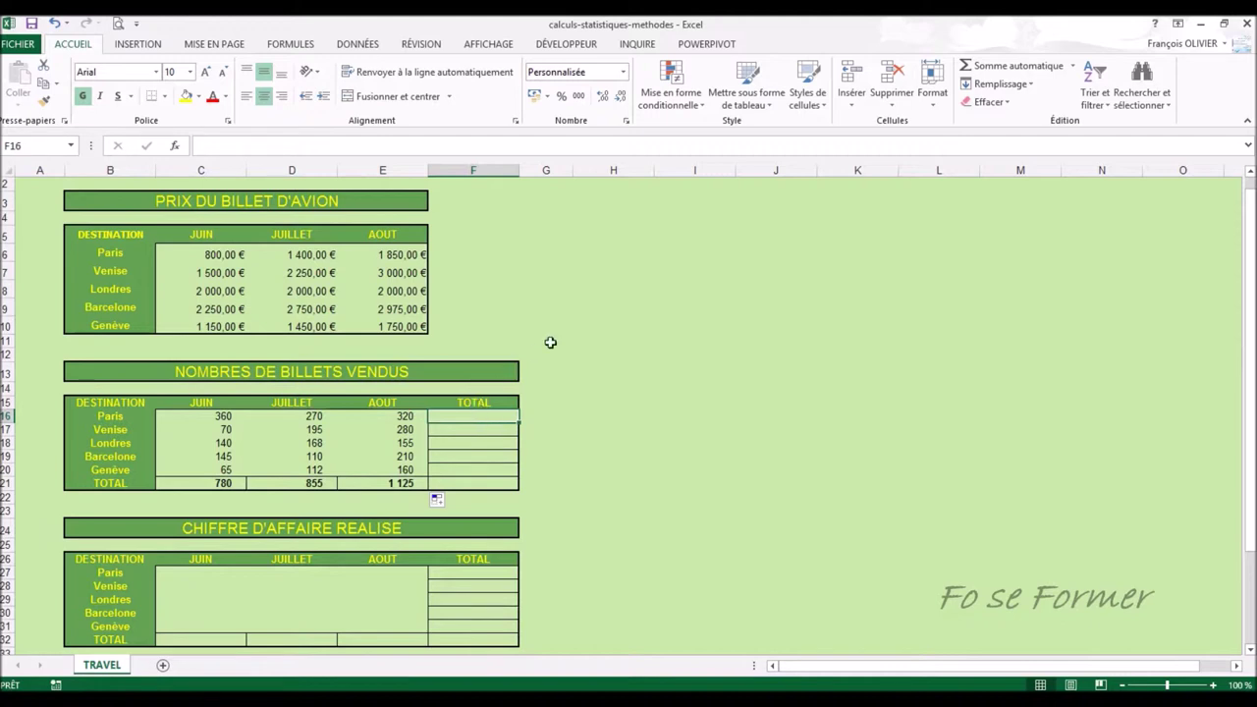
Step: Sum Paris's June–August tickets in F16 and copy it down to F21 for a 2 760 grand total
left_click(1013, 68)
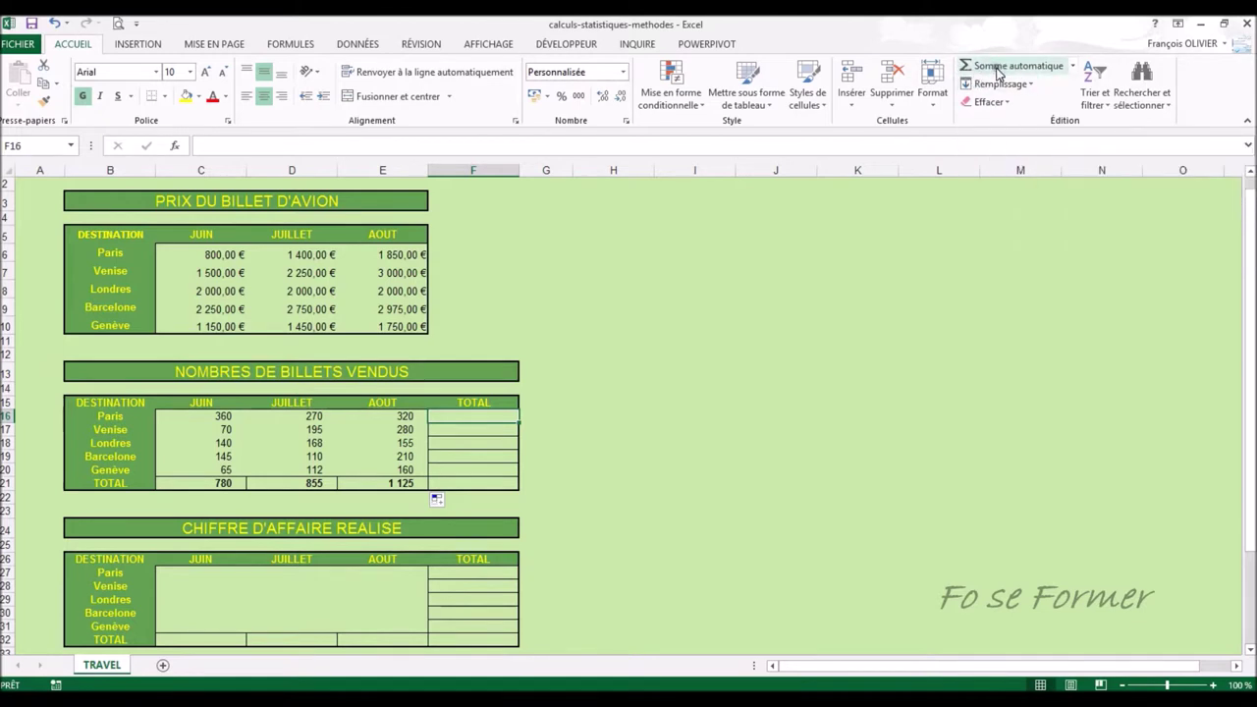
left_click(999, 71)
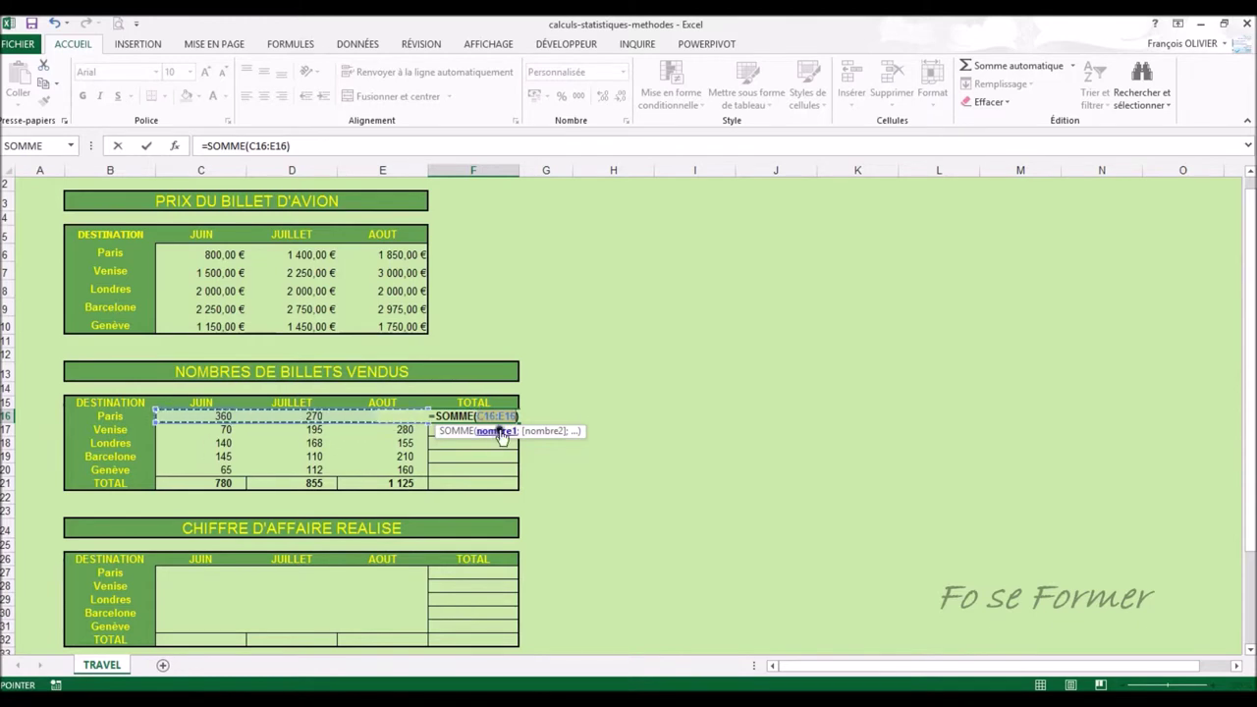
key("ctrl+Return")
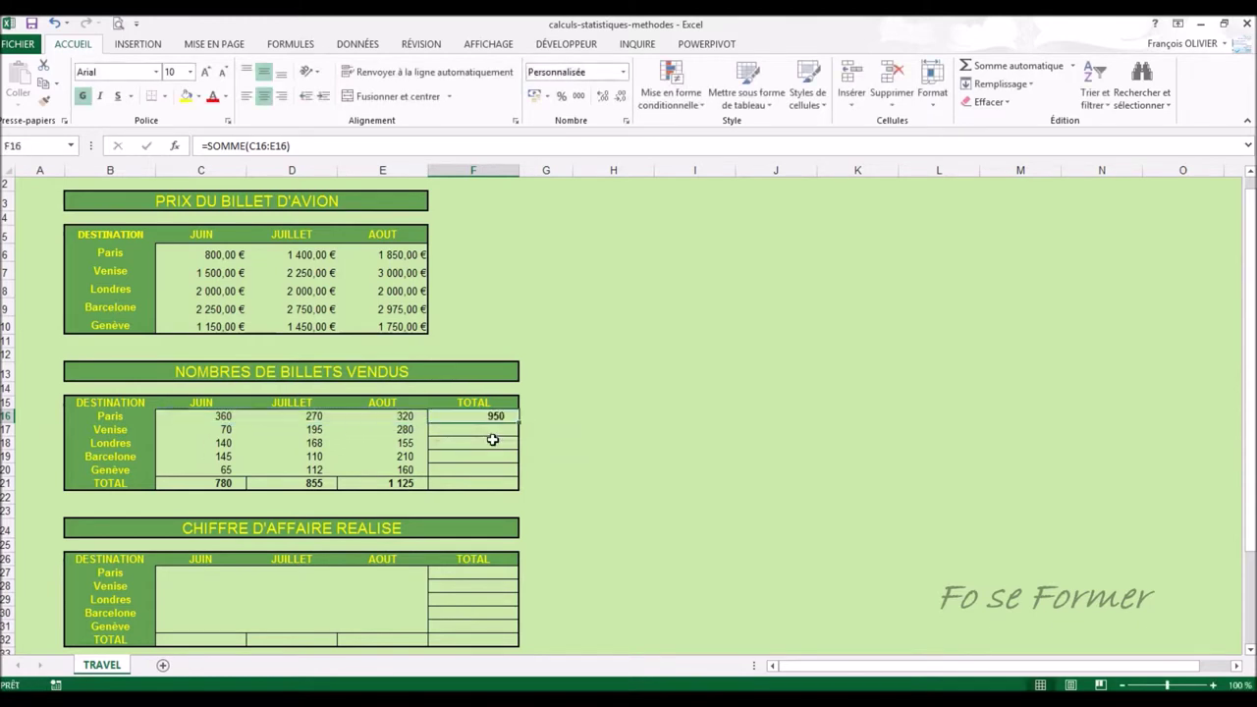
left_click_drag(518, 423, 540, 490)
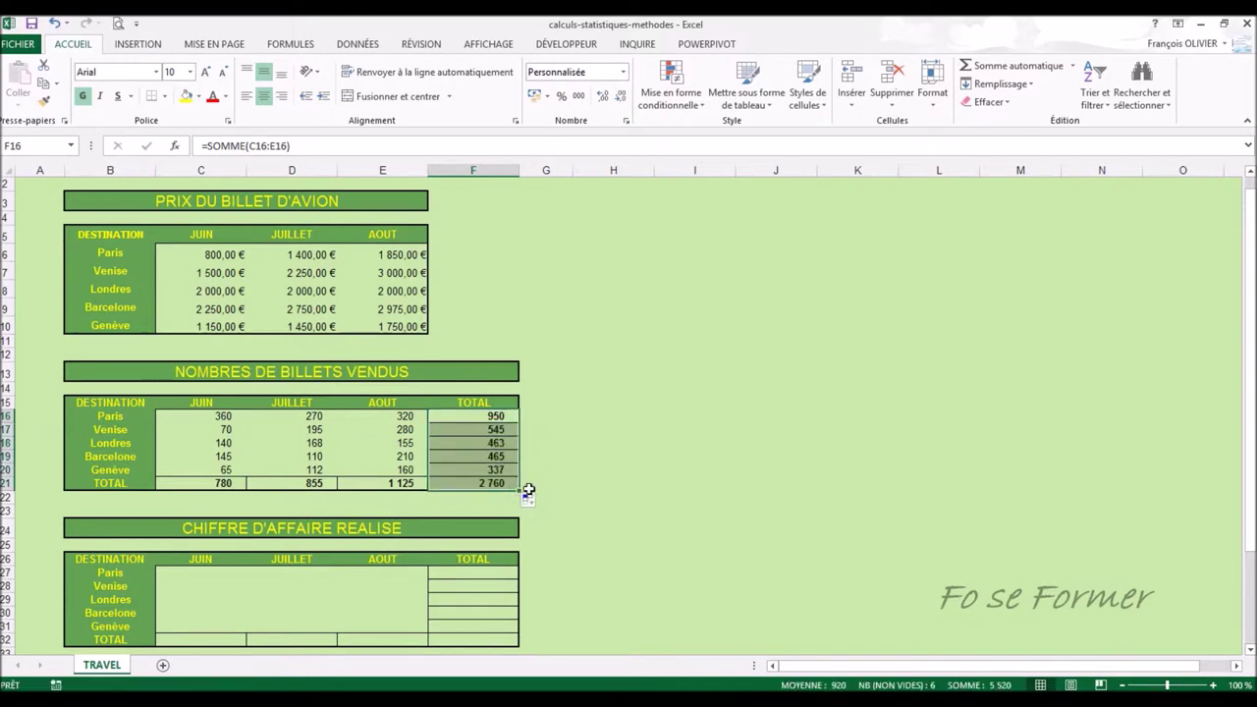
Step: Undo the copied row and column totals so the tickets-sold table has no sums
left_click(54, 22)
left_click(54, 22)
left_click(54, 22)
left_click(54, 23)
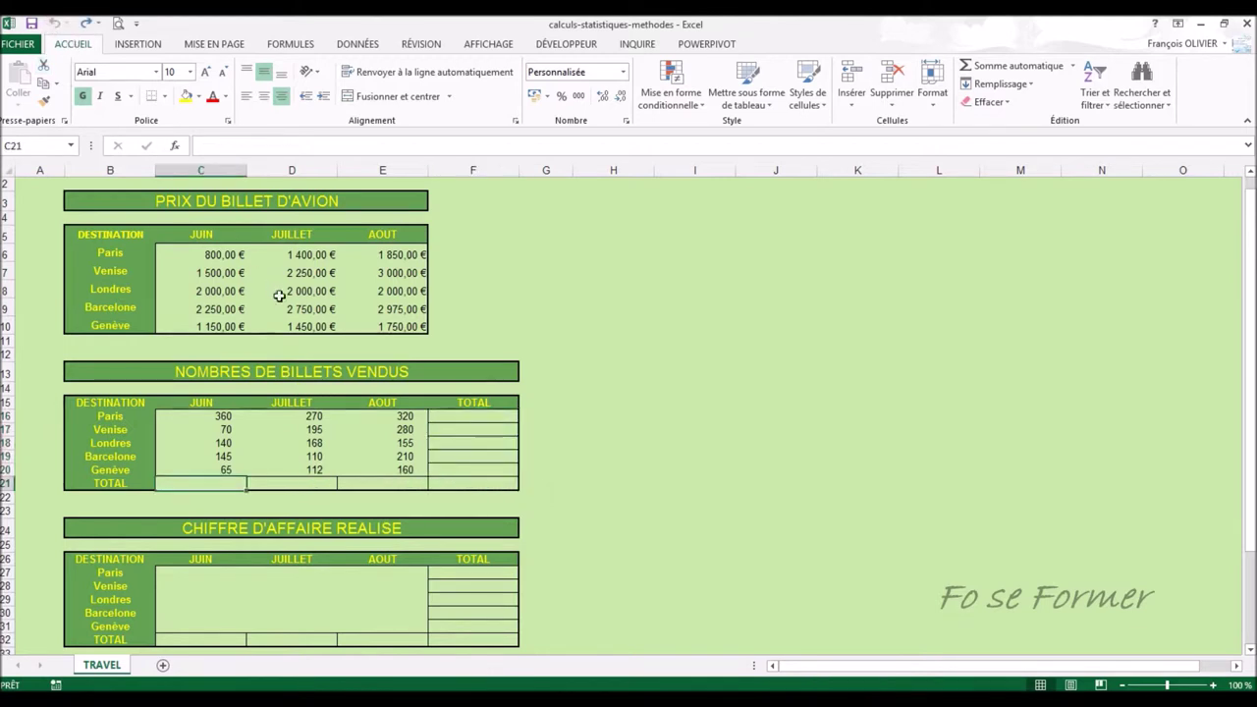
left_click(651, 378)
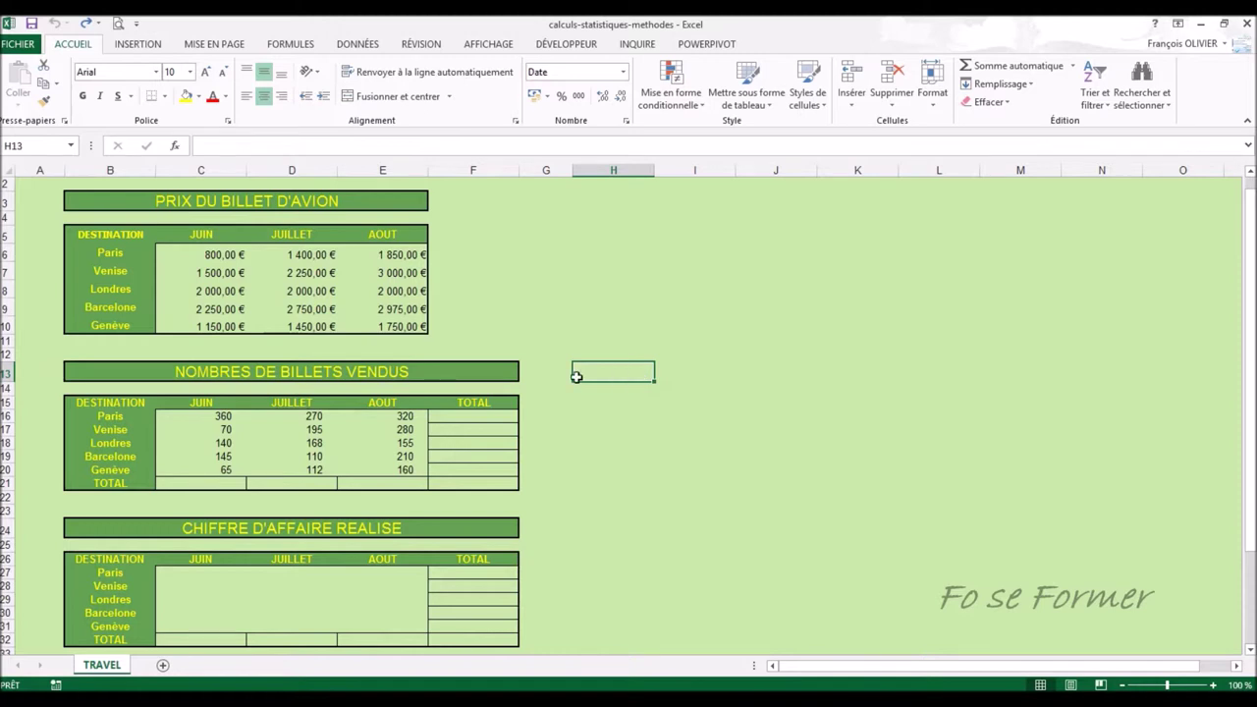
Step: Select the whole tickets-sold table and AutoSum all its rows and columns at once
left_click(266, 435)
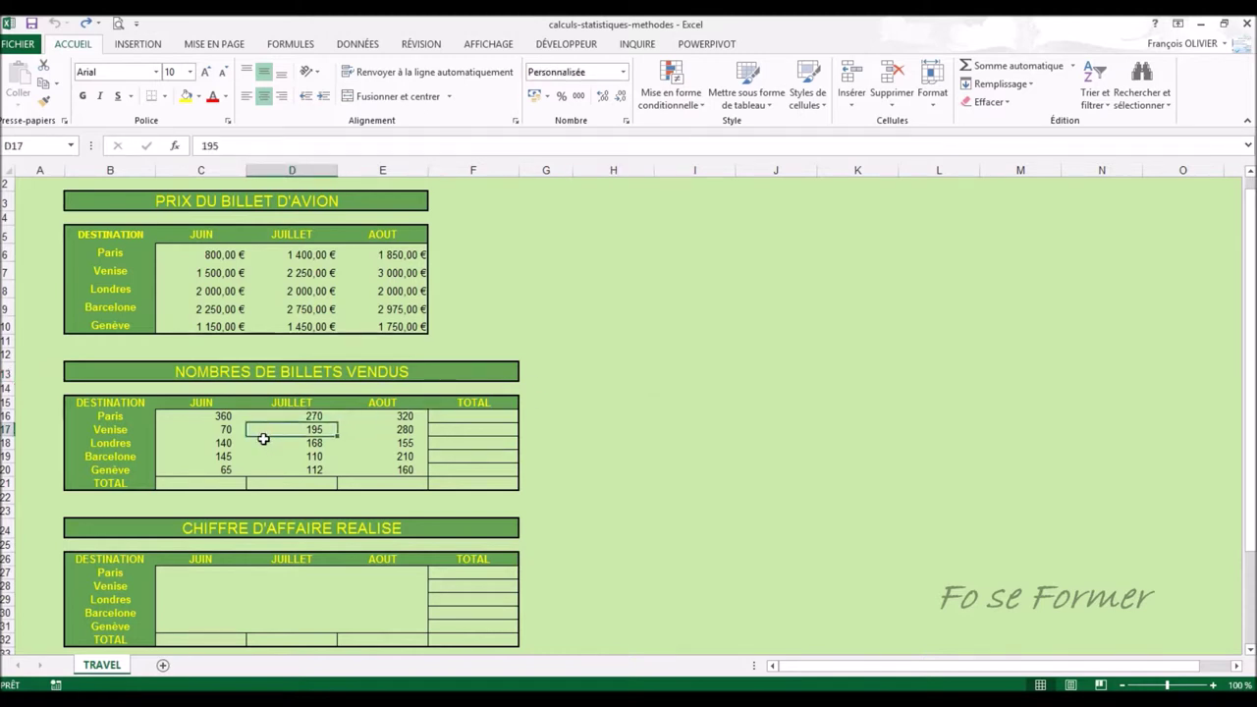
key("ctrl+a")
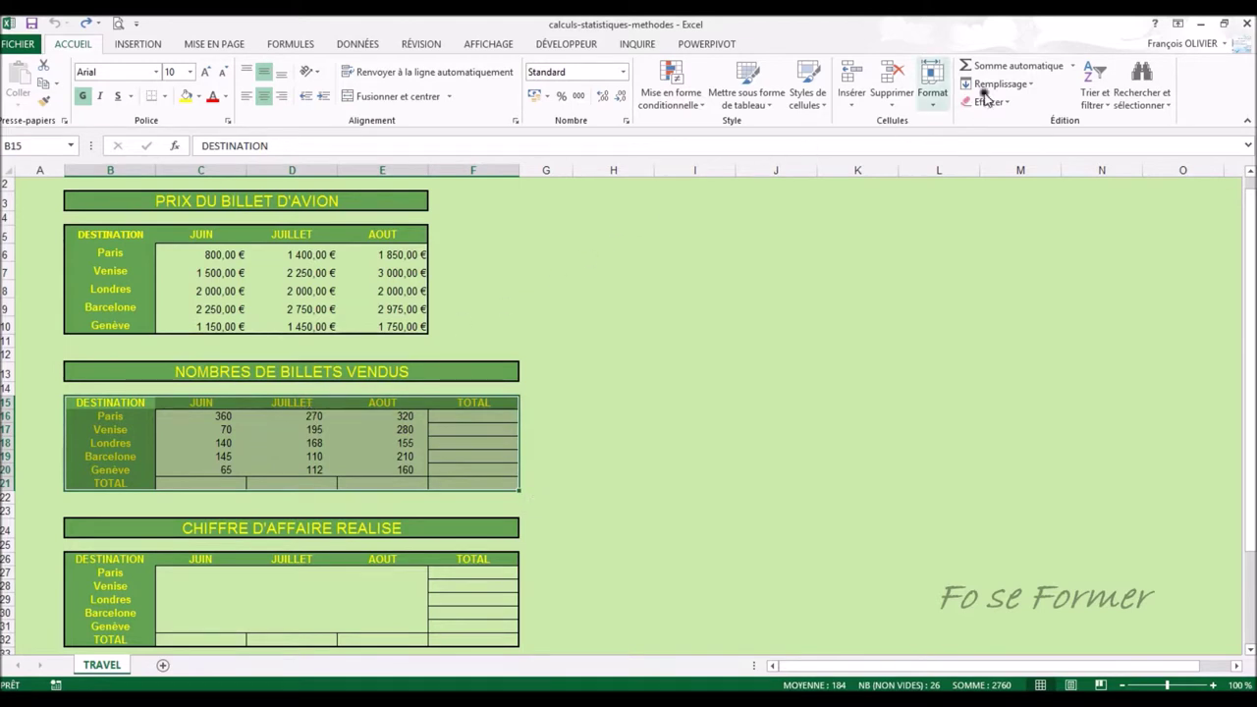
left_click(1011, 70)
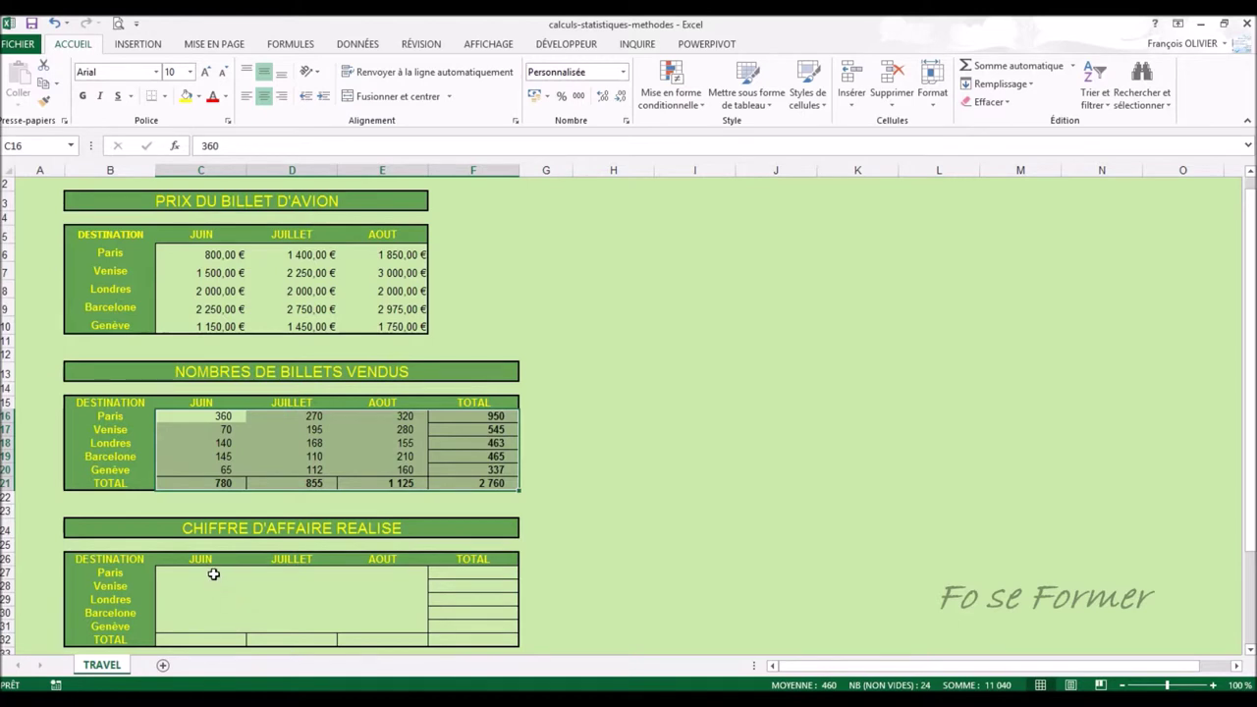
Step: Enter =C6*C16 in C27 so Paris's June revenue shows 288 000,00 €
left_click(212, 574)
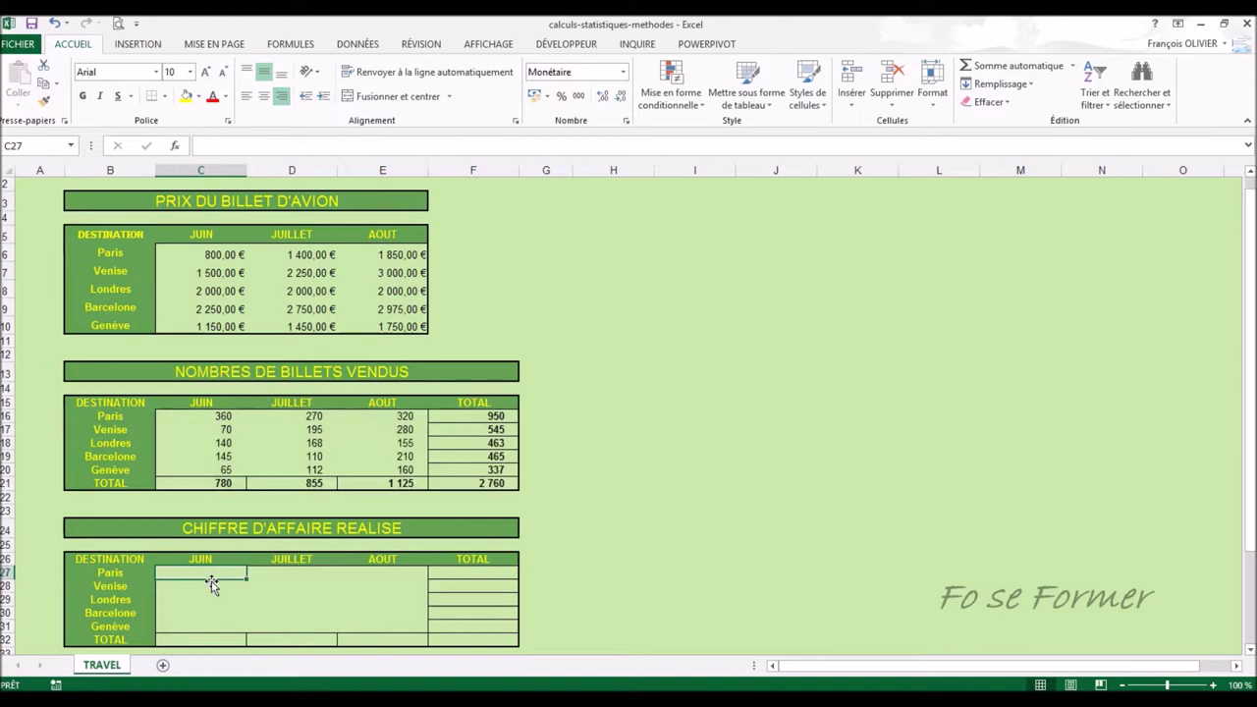
type("=")
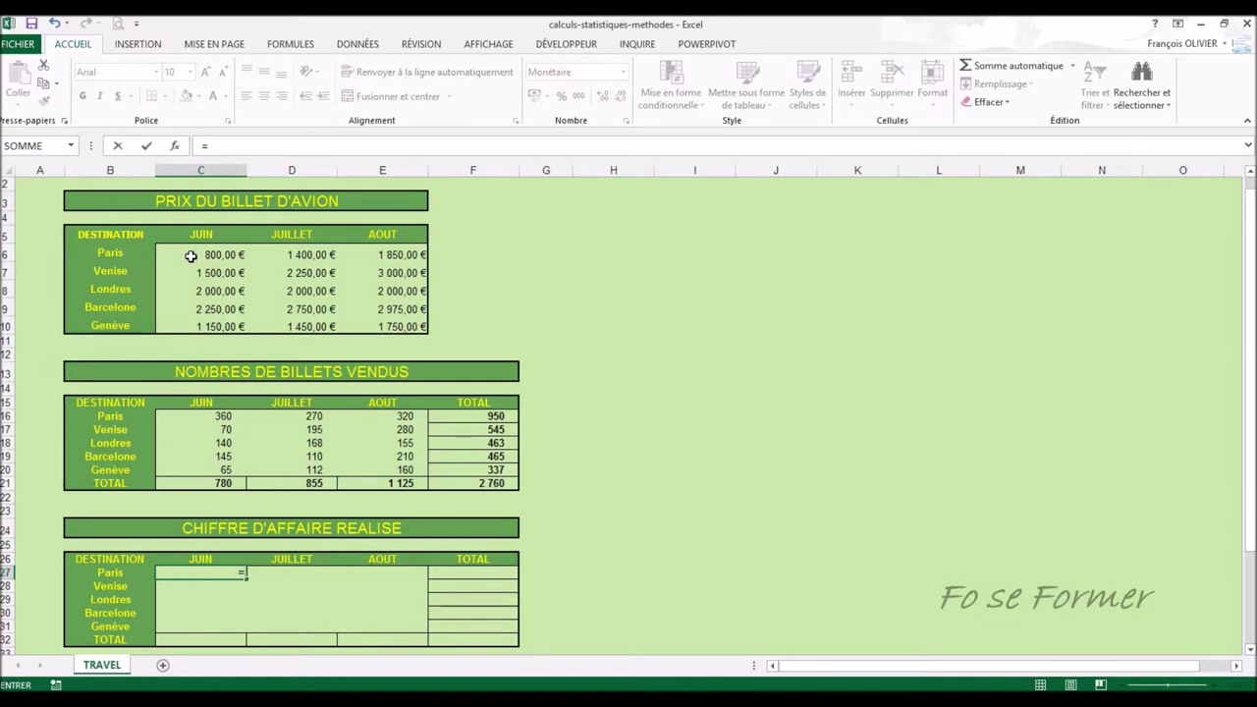
left_click(189, 256)
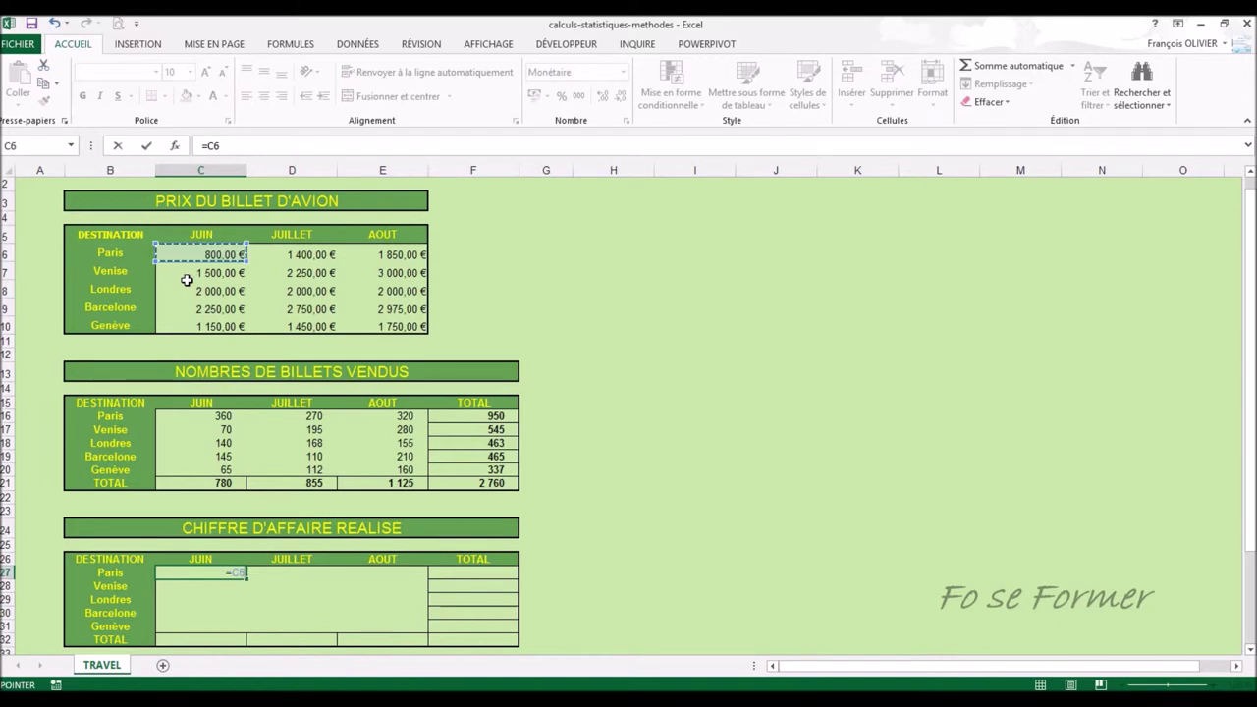
type("*")
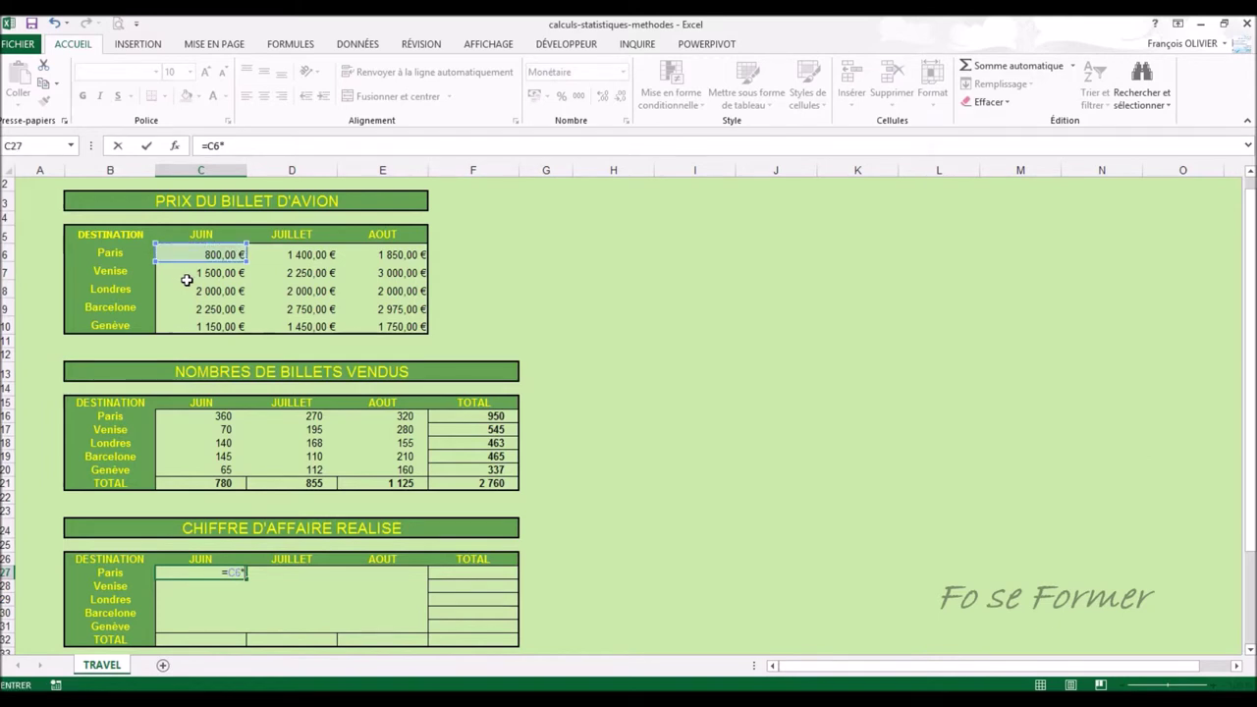
left_click(190, 418)
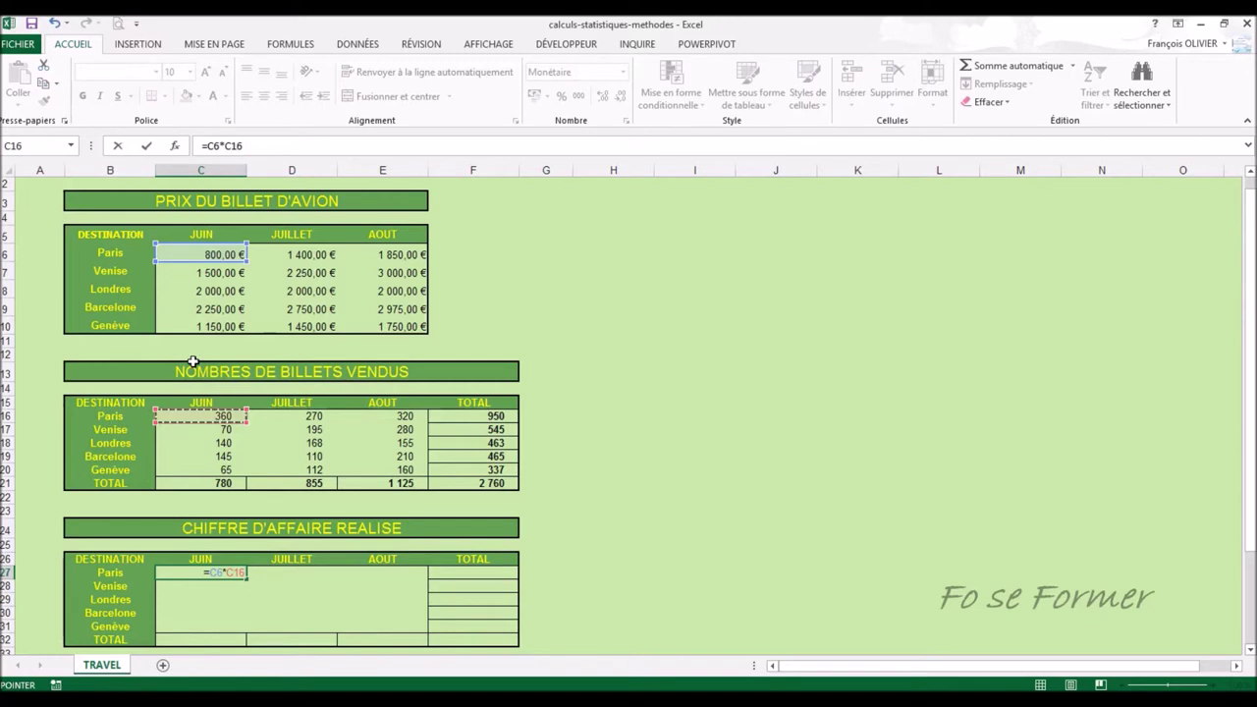
key("ctrl+Return")
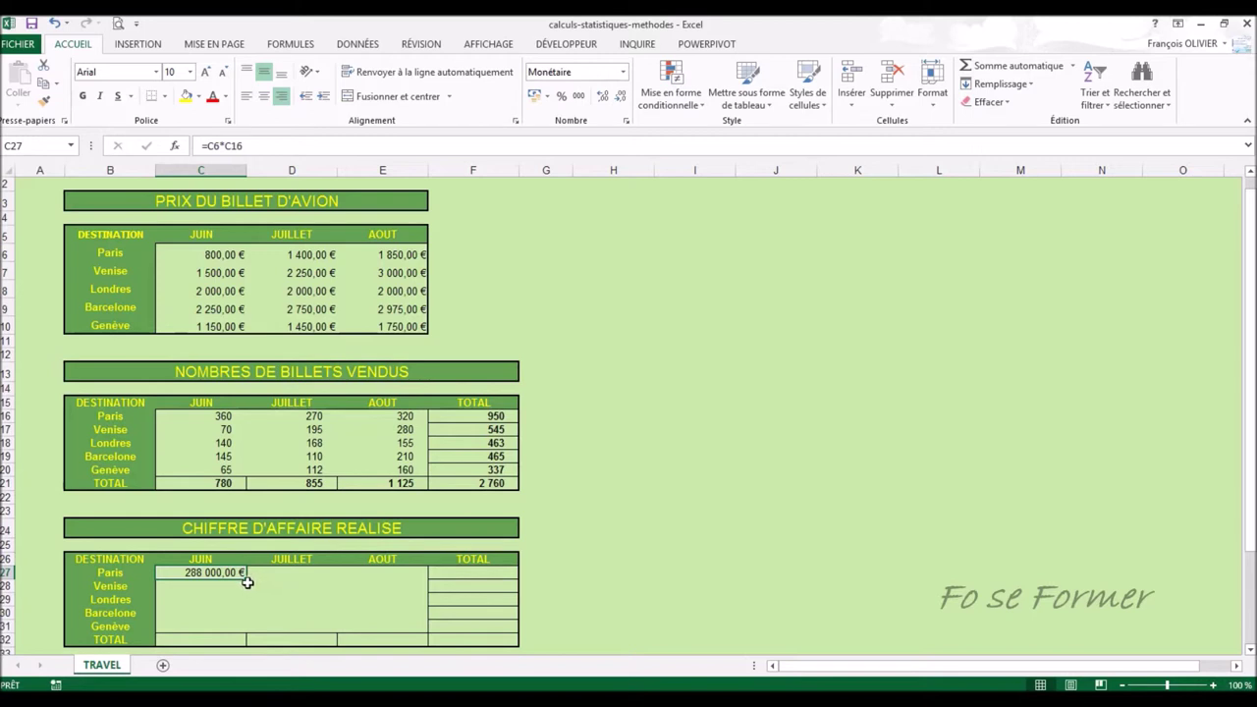
Step: Copy the revenue formula over C27:E31, then undo the copy and the Paris June formula
left_click_drag(246, 581, 247, 581)
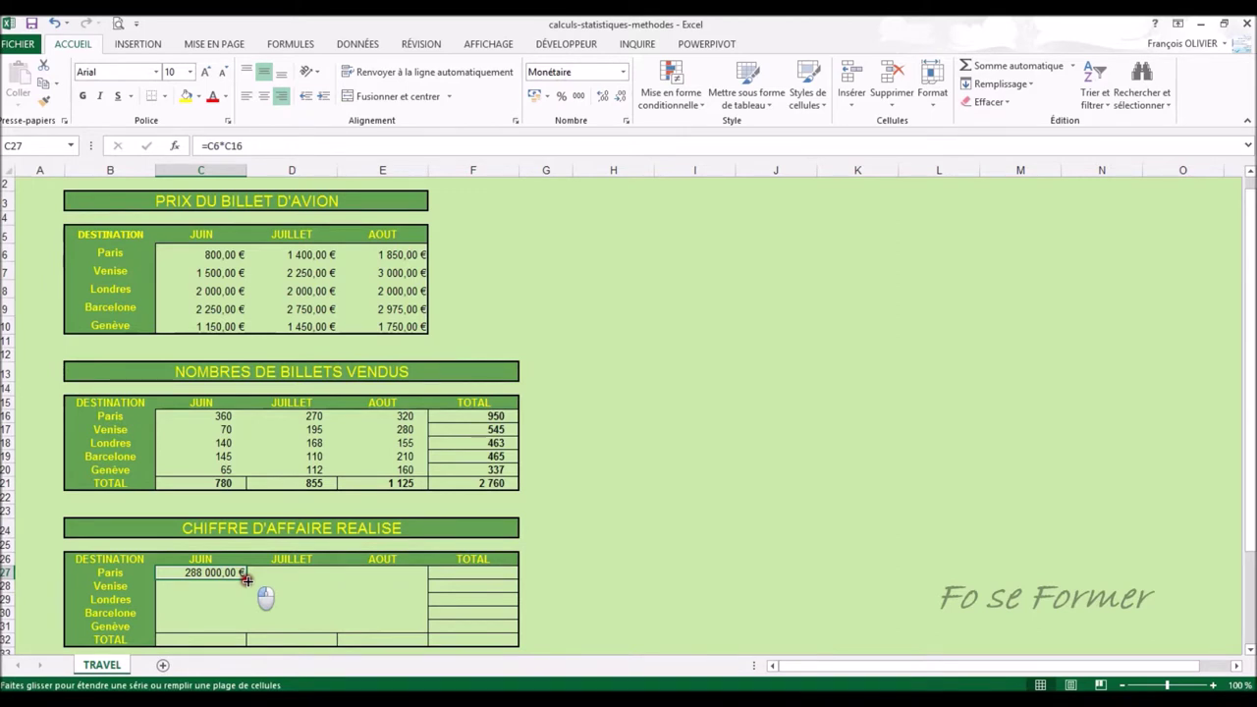
left_click_drag(246, 581, 244, 627)
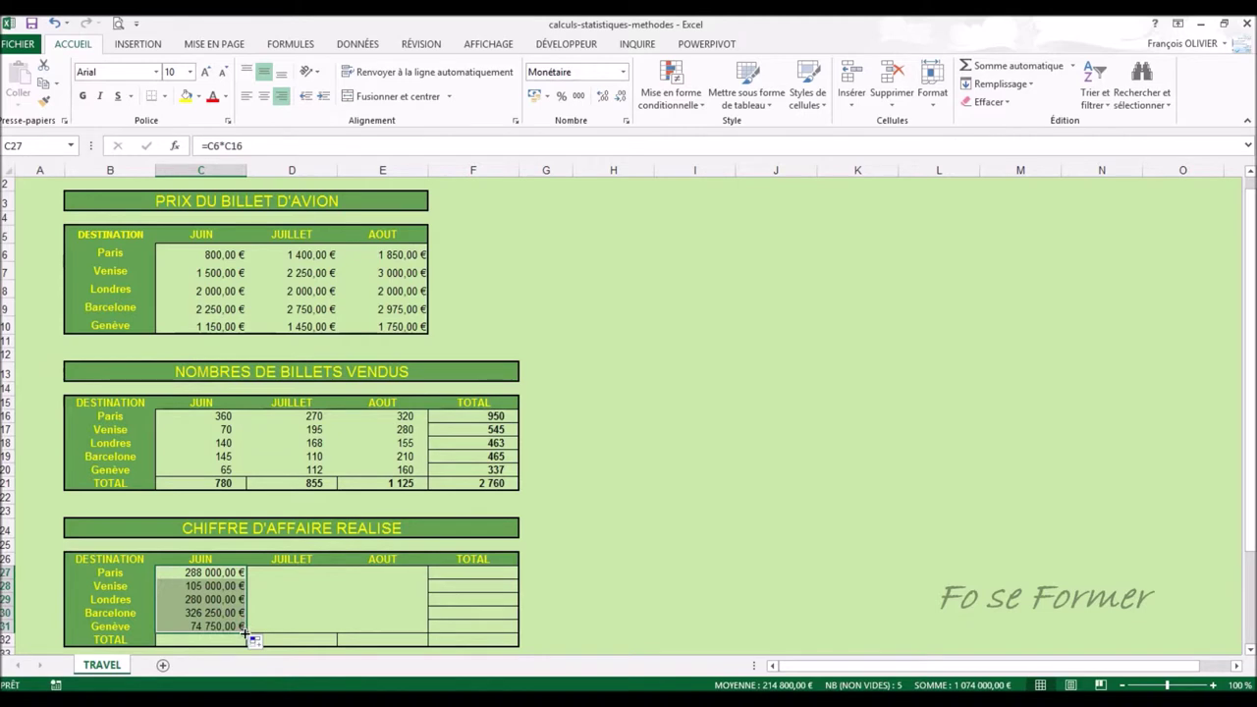
left_click_drag(245, 631, 244, 633)
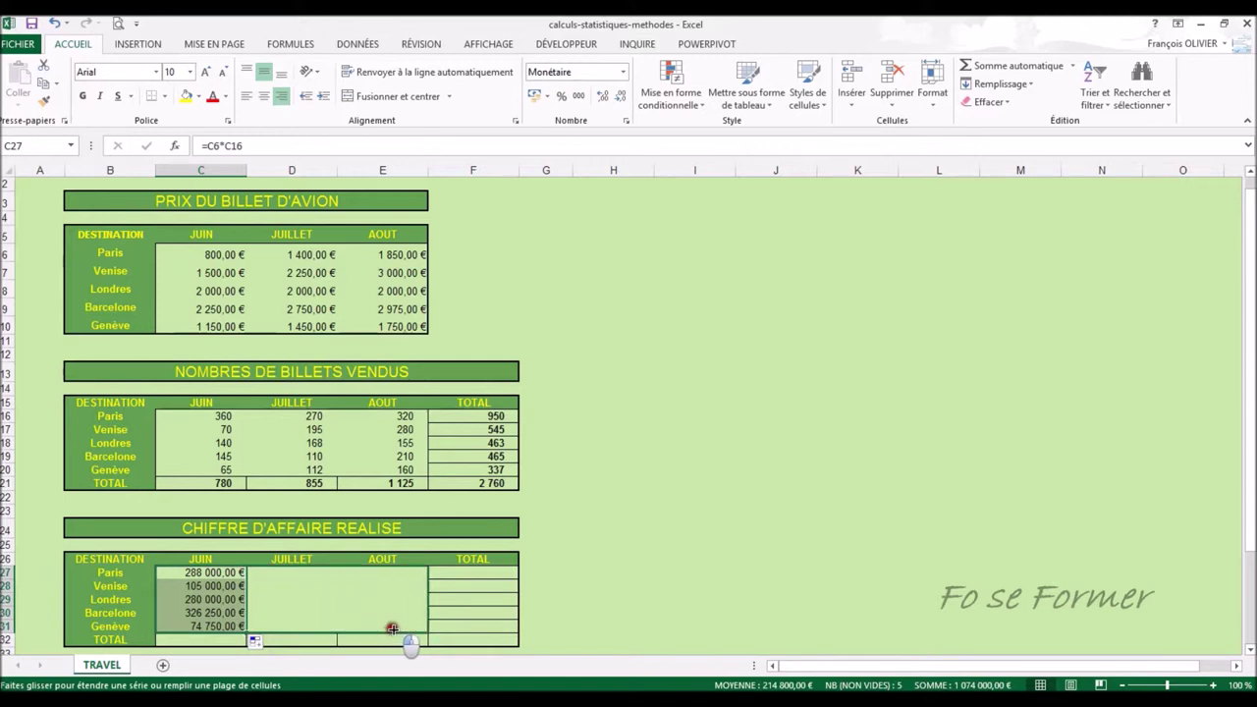
left_click_drag(244, 633, 393, 629)
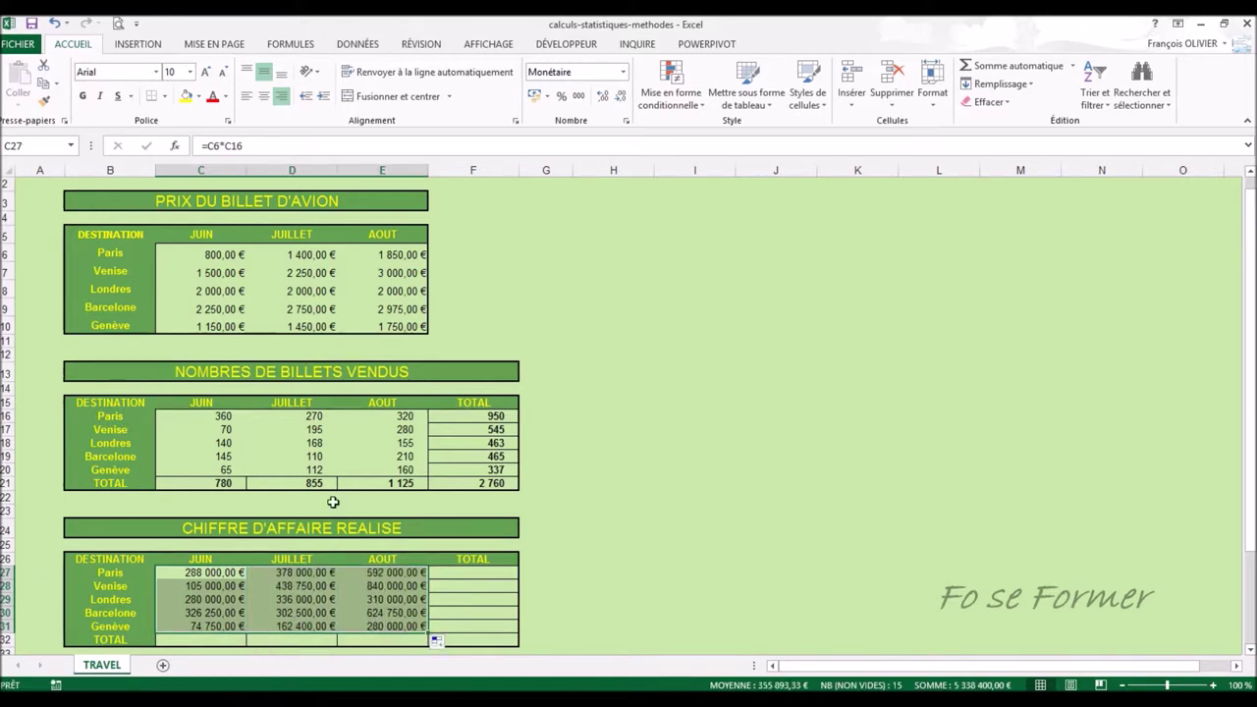
key("ctrl+z")
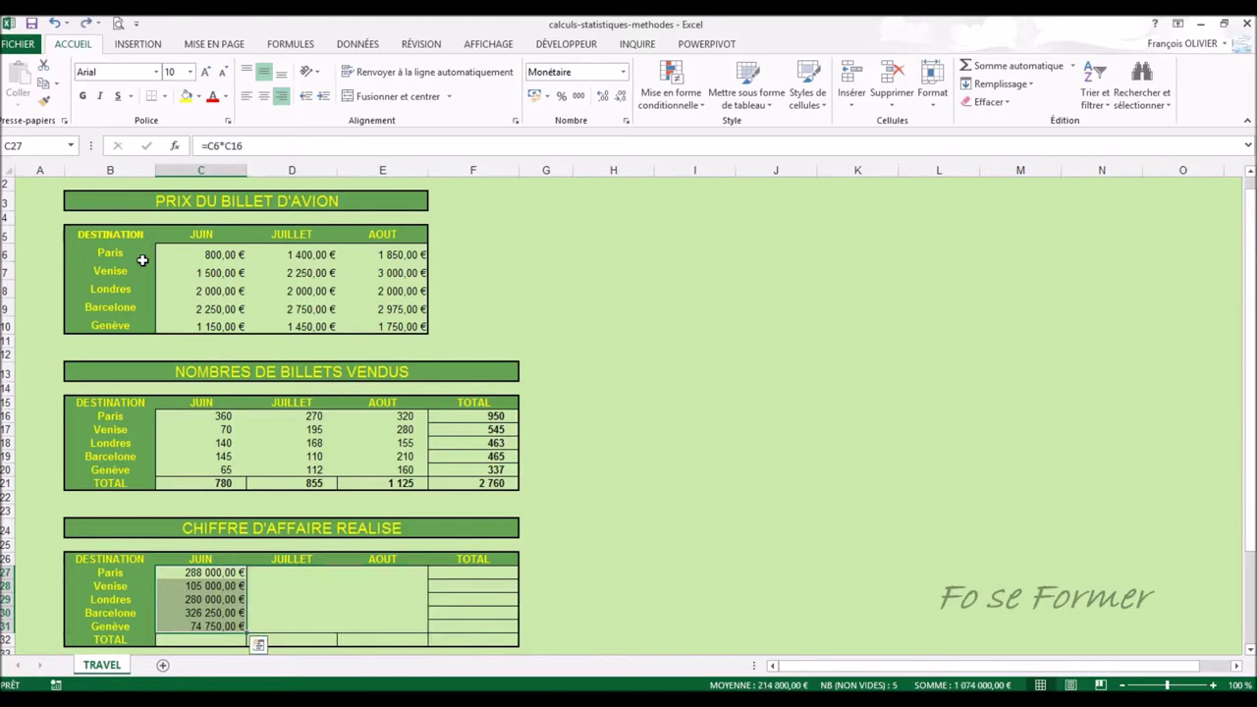
key("ctrl+z")
key("ctrl+z")
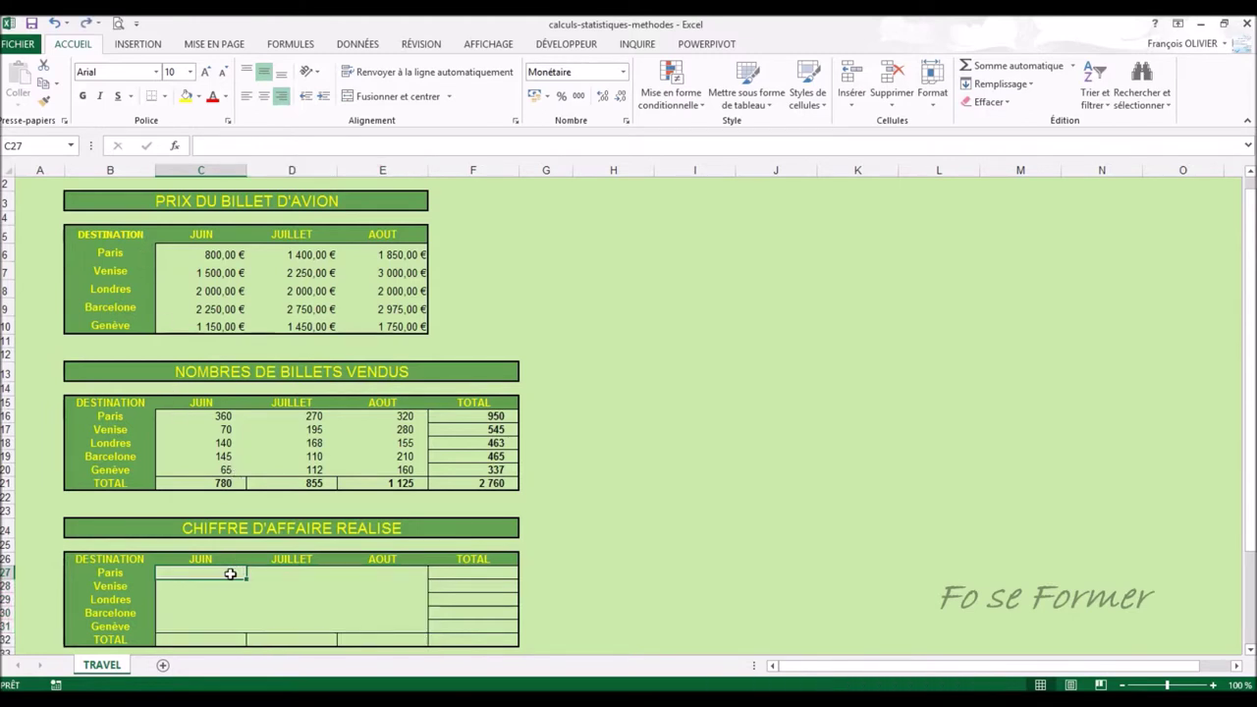
Step: Fill all of C27:E31 at once with the =C6*C16 price-times-tickets revenue formula
mouse_move(229, 574)
left_mouse_down()
mouse_move(334, 627)
mouse_move(377, 626)
left_mouse_up()
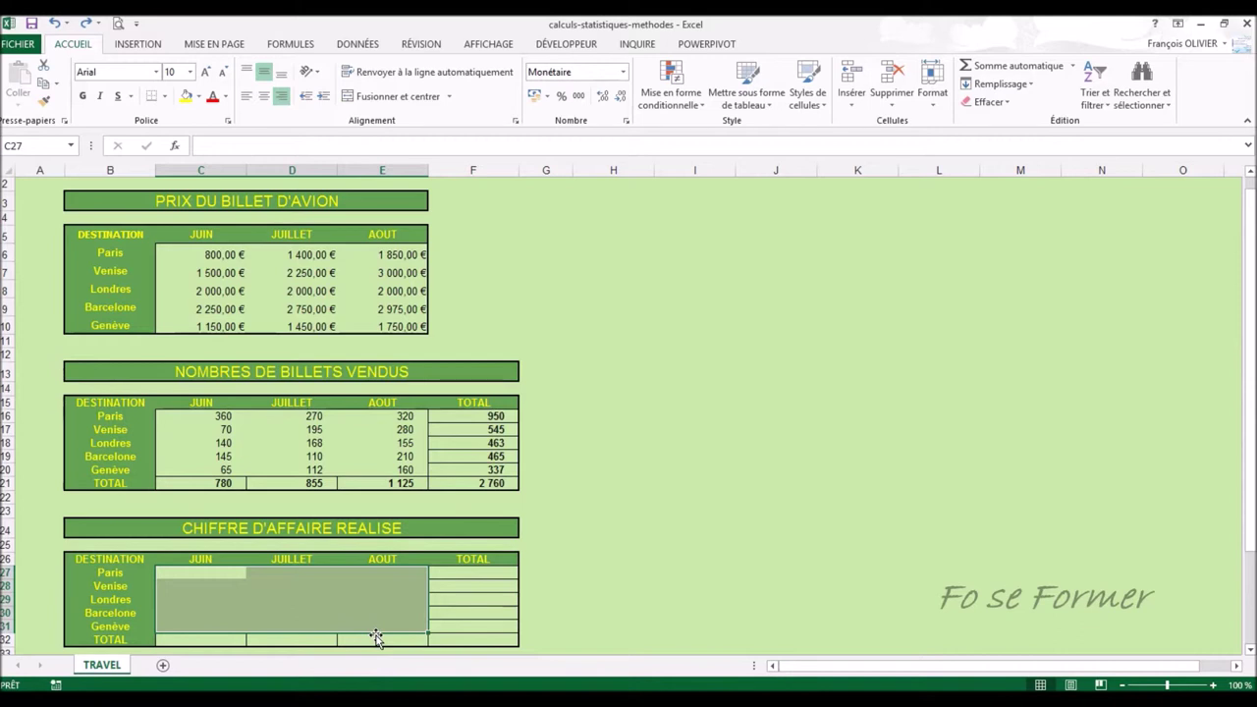
type("=")
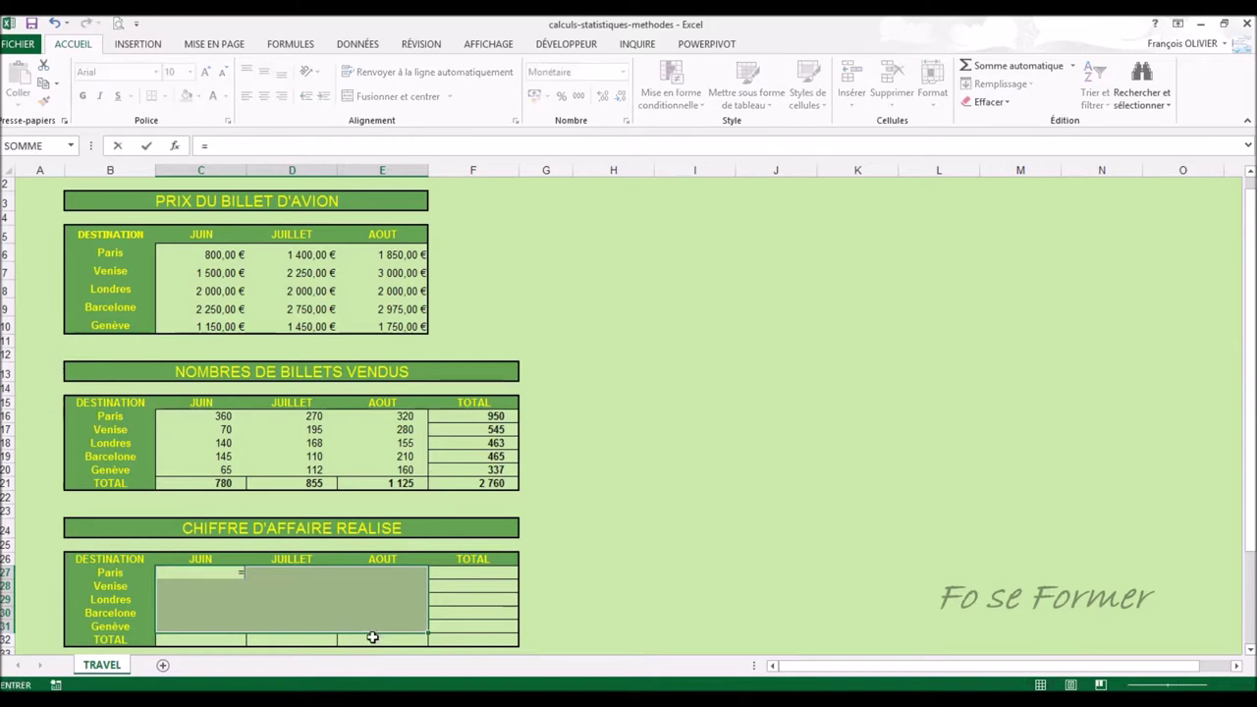
left_click(187, 257)
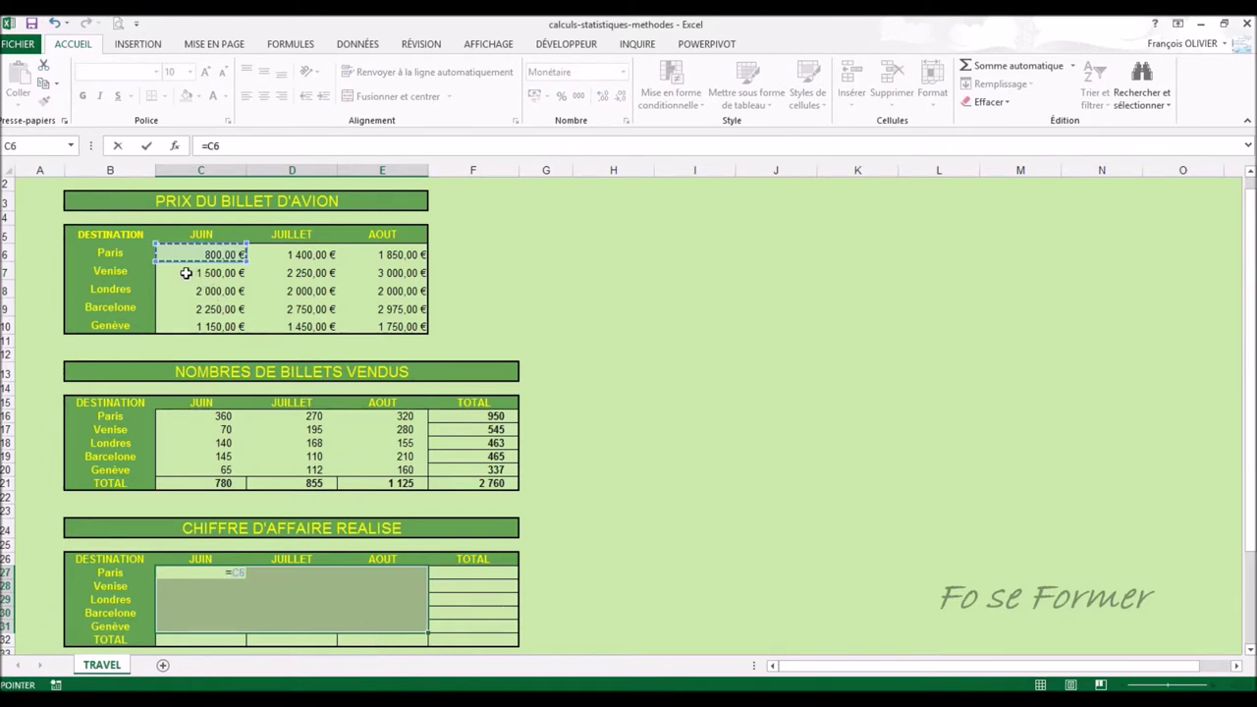
type("*")
left_click(202, 417)
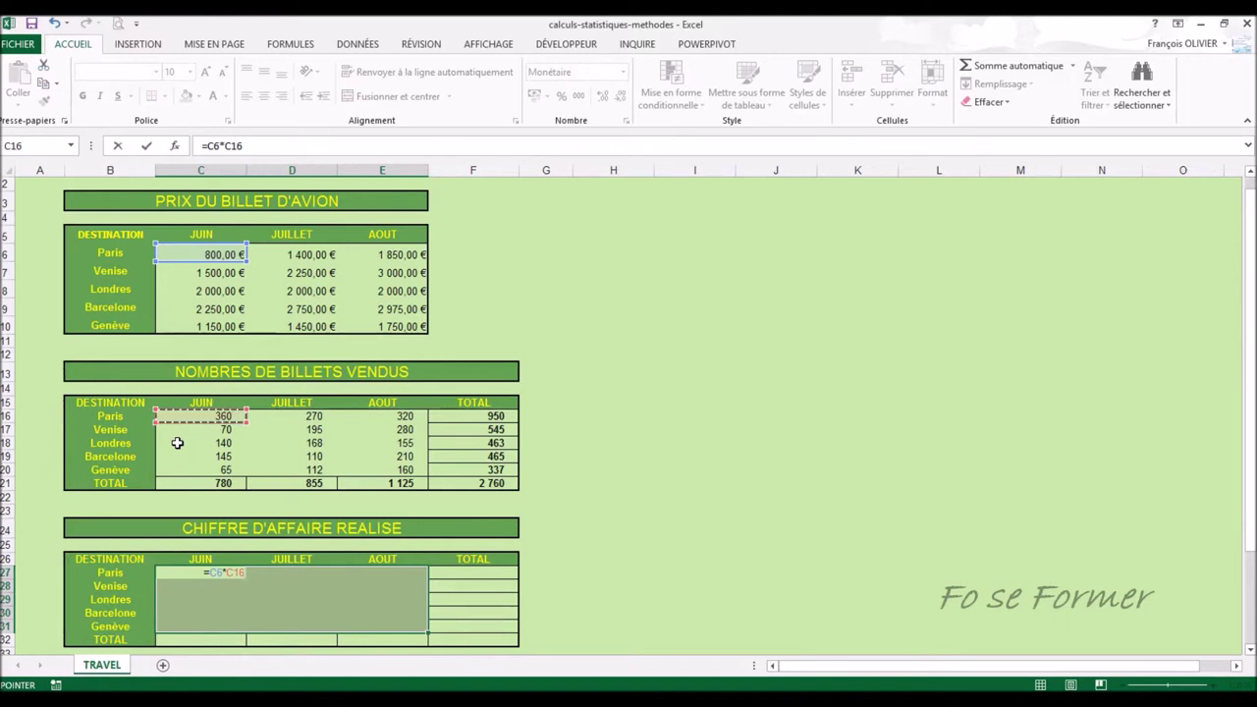
key("ctrl+Return")
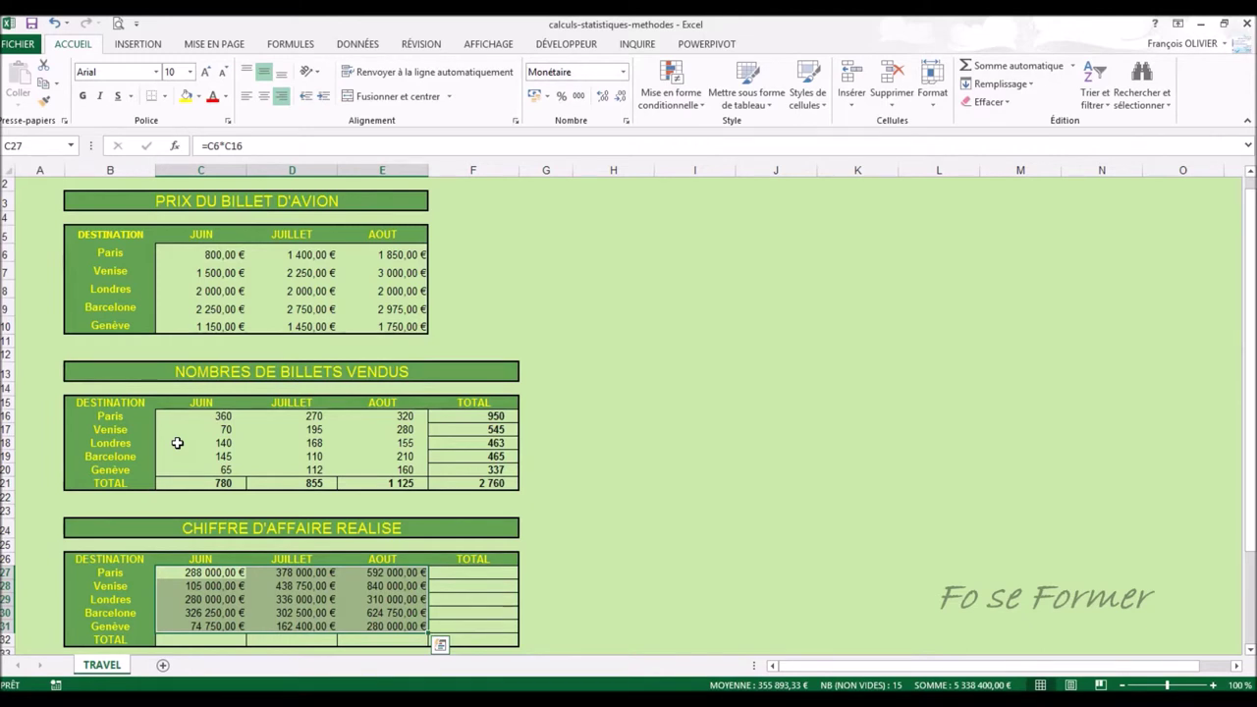
key("ctrl+a")
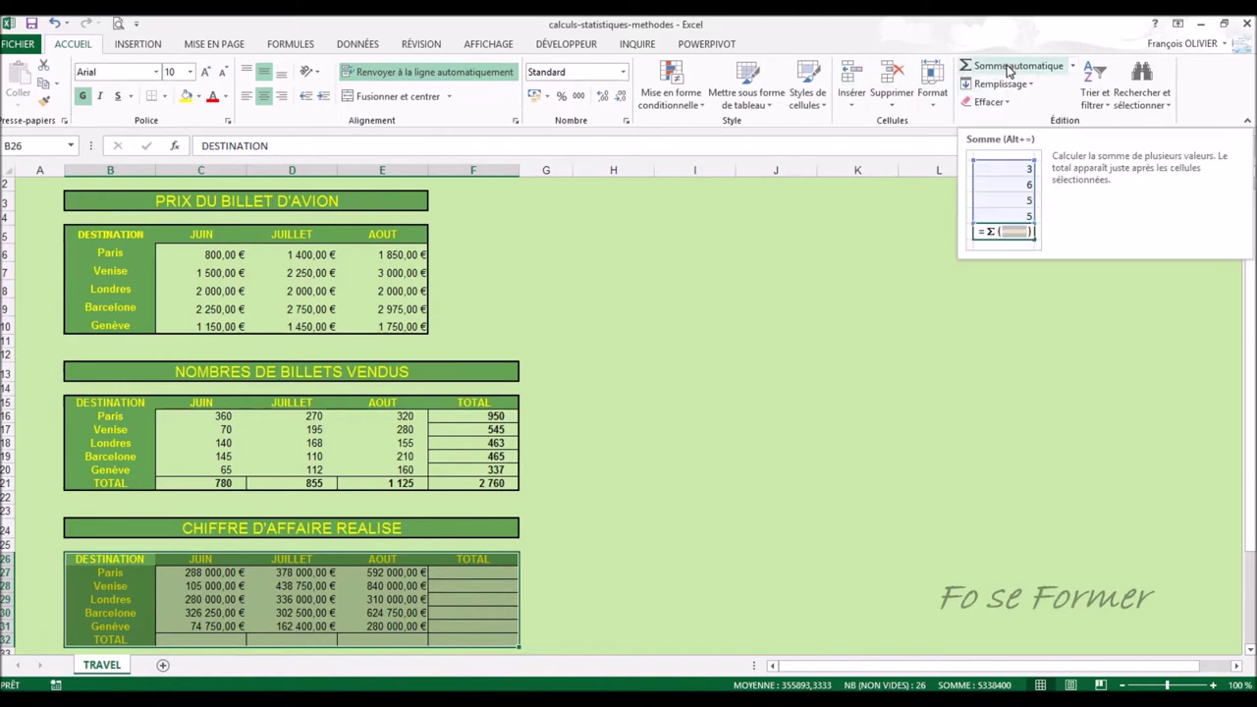
Step: Apply AutoSum to the selected revenue table to fill its TOTAL row and TOTAL column
left_click(1006, 67)
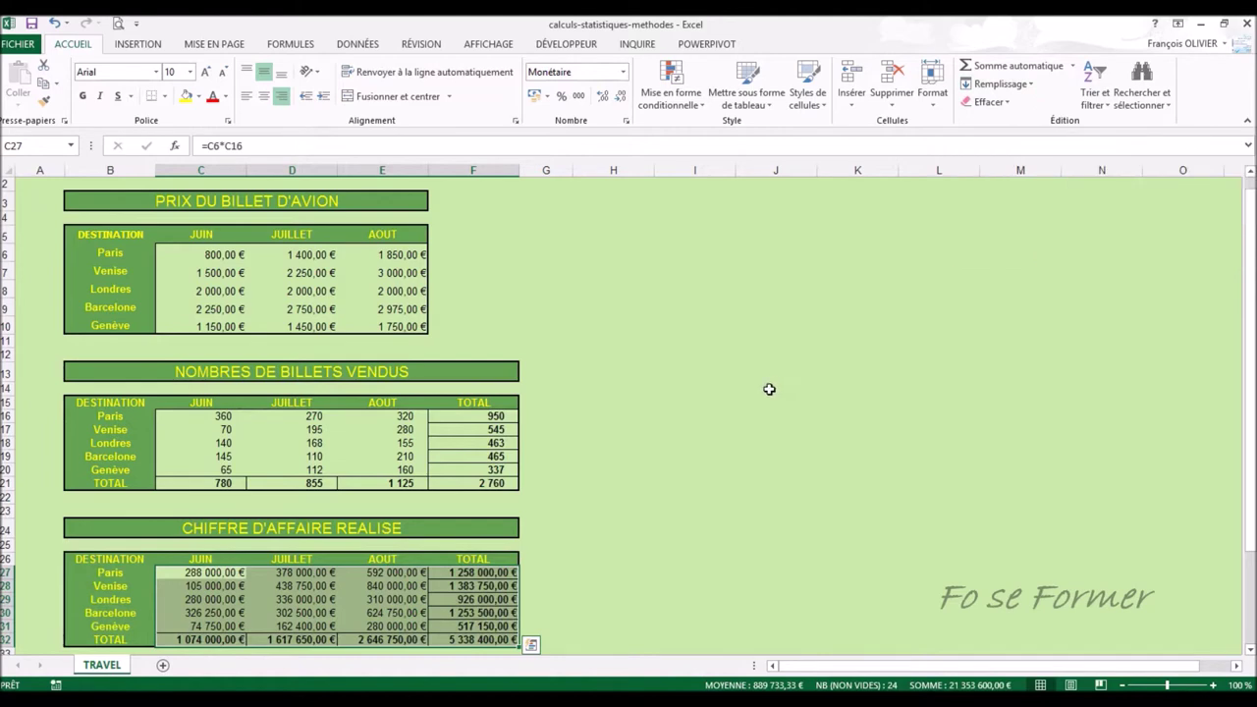
Step: Scroll down to the statistics block below the revenue table and select cell C35
scroll(769, 387, "down", 1)
scroll(769, 388, "down", 1)
scroll(770, 389, "down", 1)
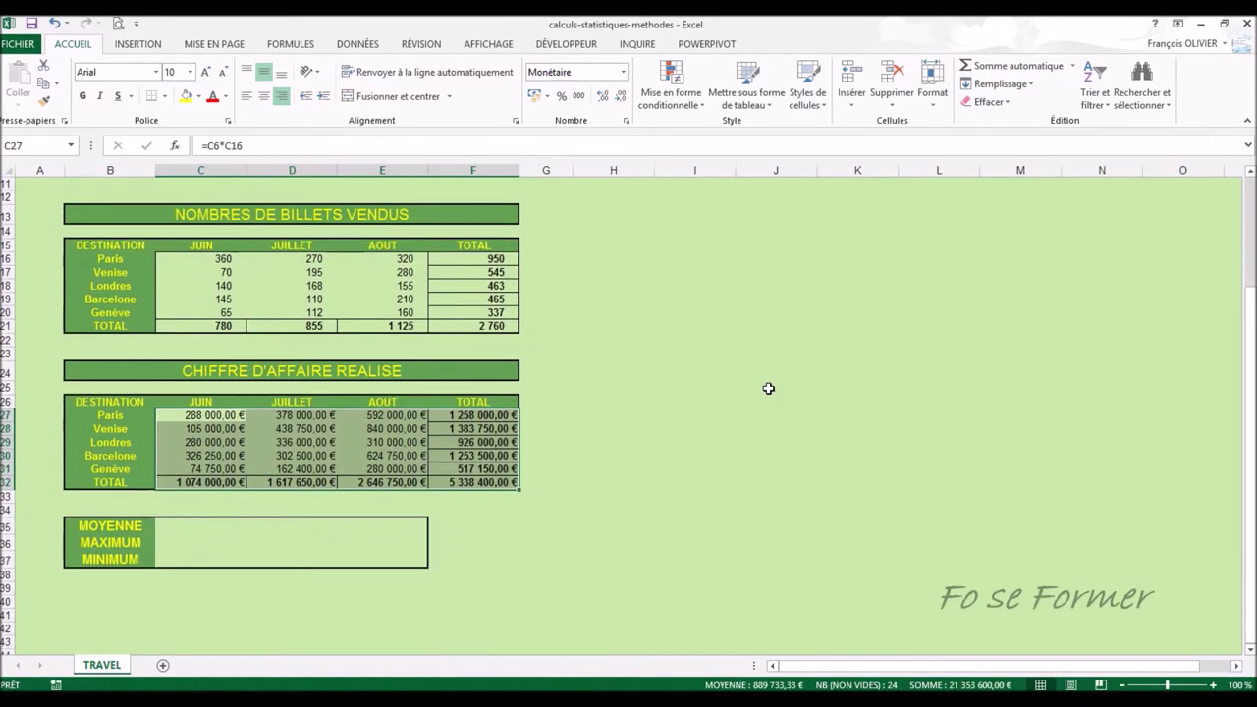
scroll(769, 388, "down", 1)
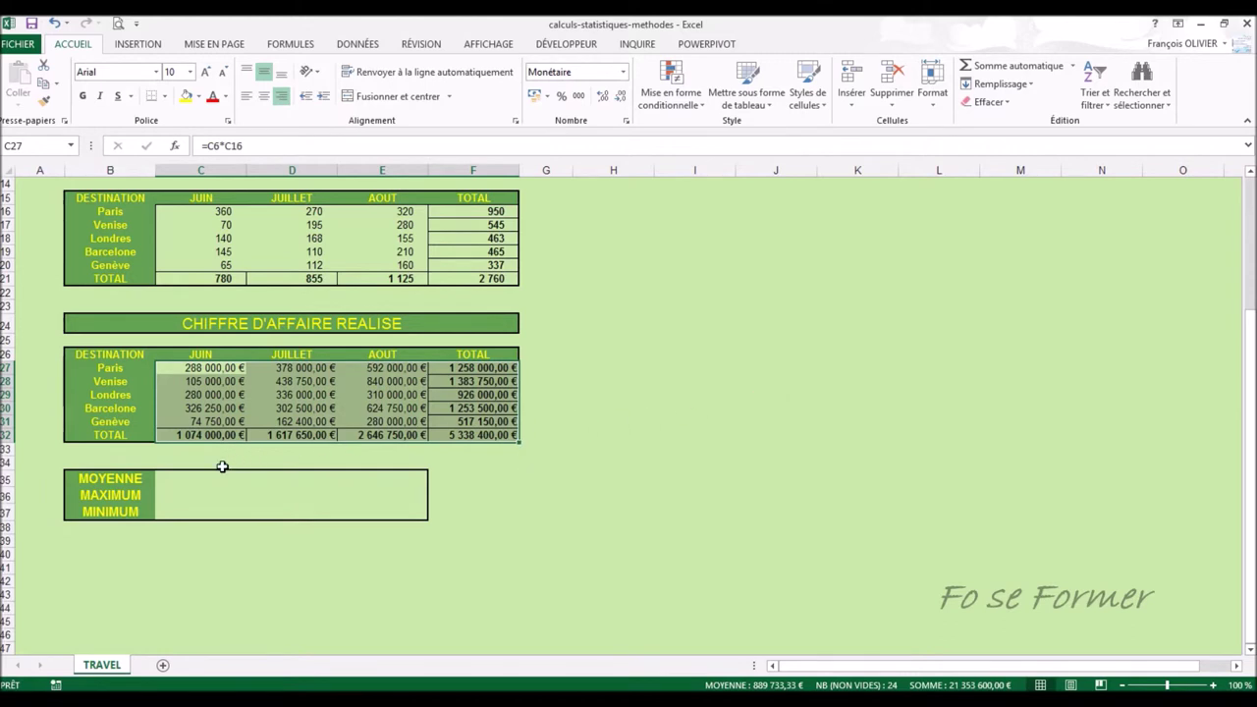
left_click(178, 484)
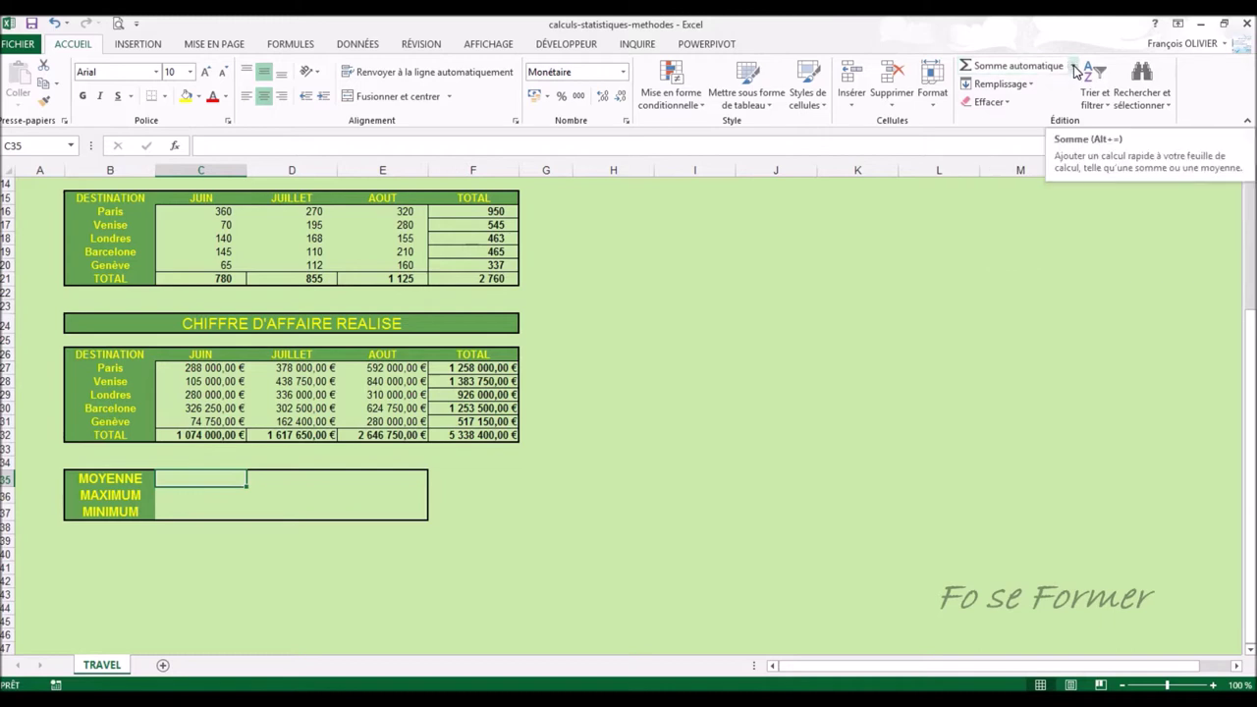
Step: Put the average of June revenues C27:C31 in C35 and fill it across to E35
left_click(1073, 67)
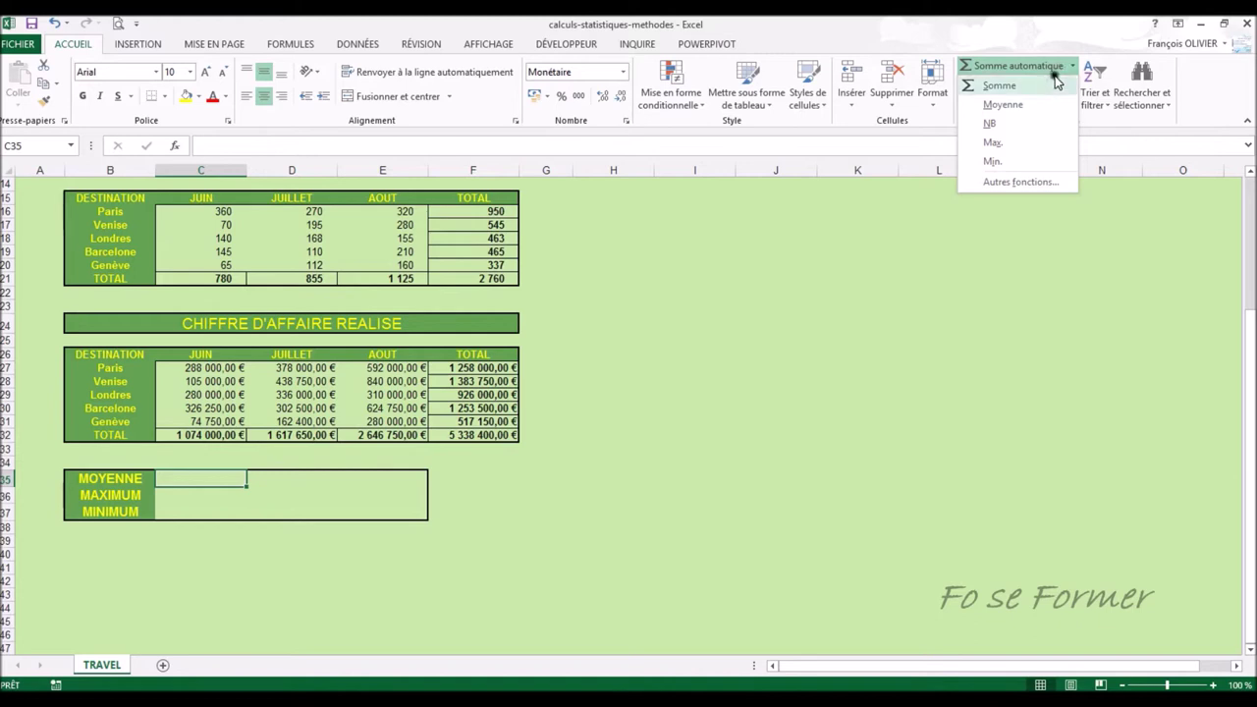
left_click(1041, 105)
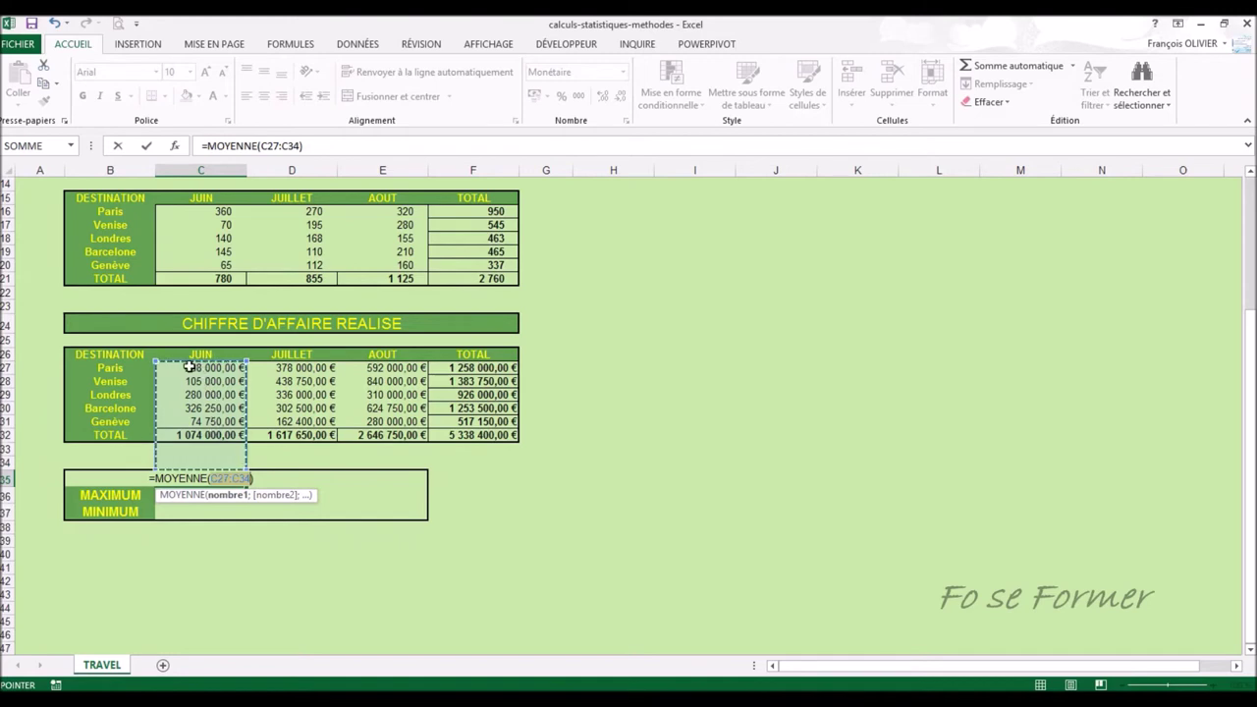
left_click(186, 368)
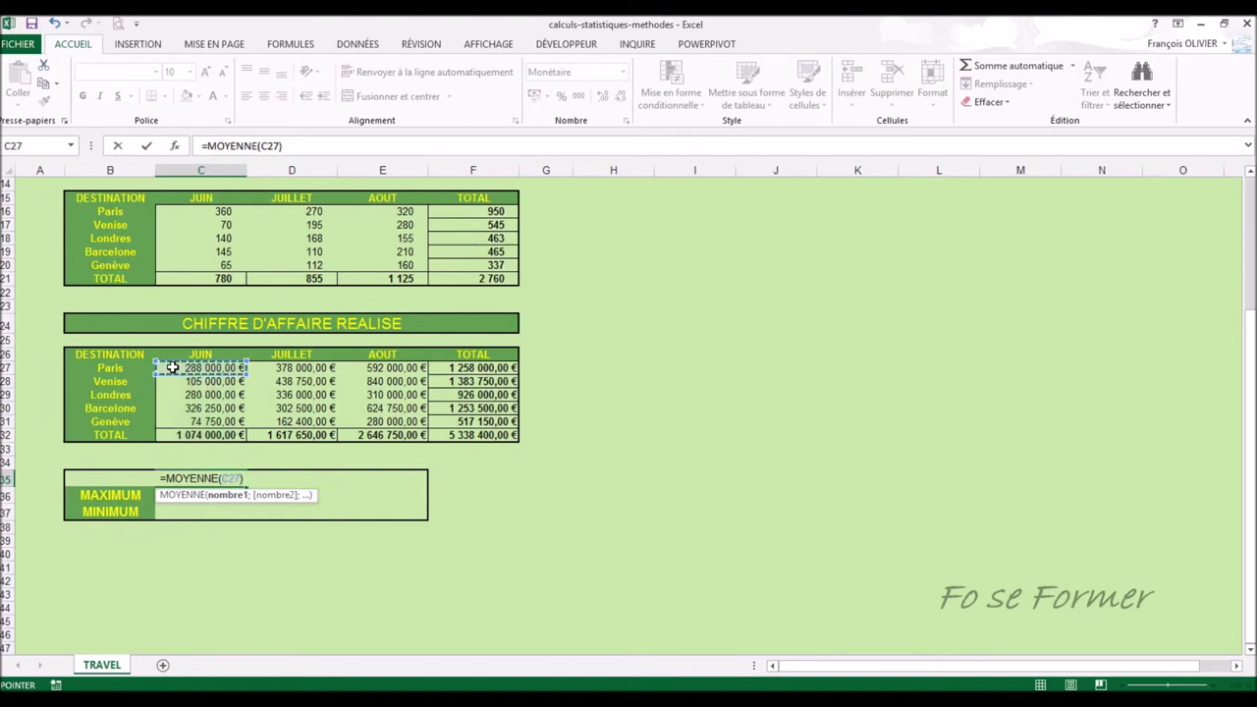
left_click(172, 368)
left_click_drag(172, 367, 178, 420)
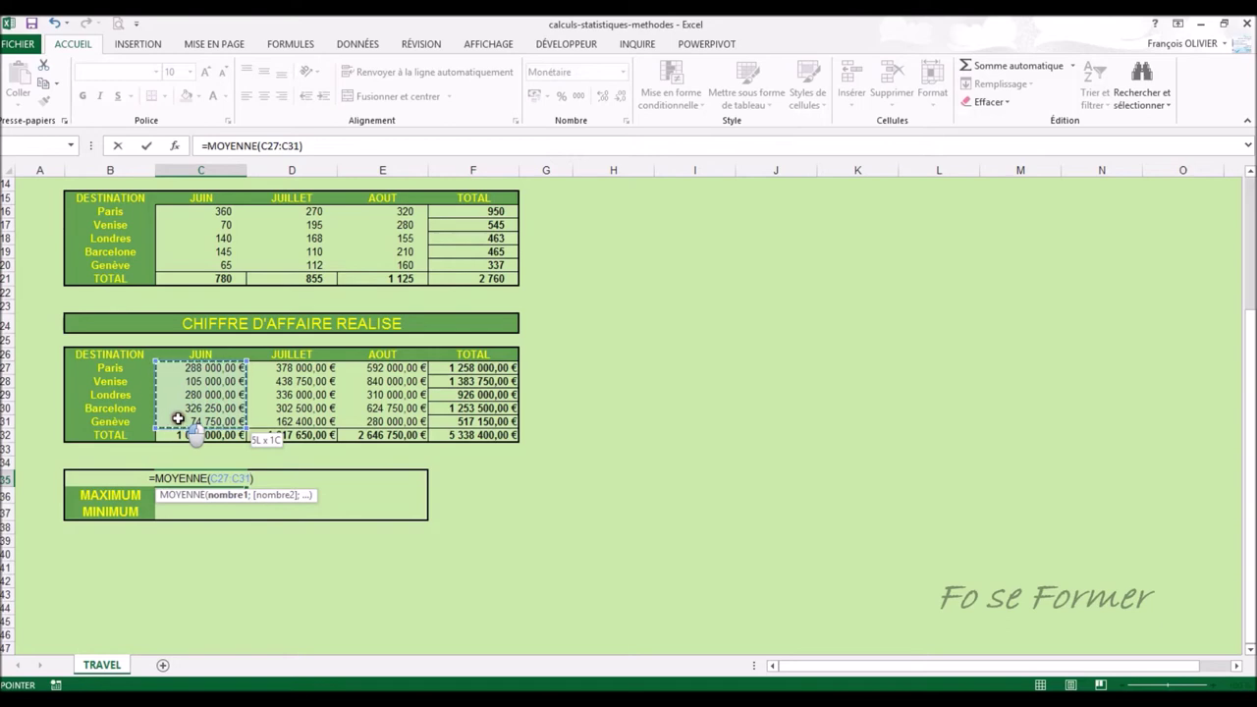
left_click_drag(178, 419, 177, 420)
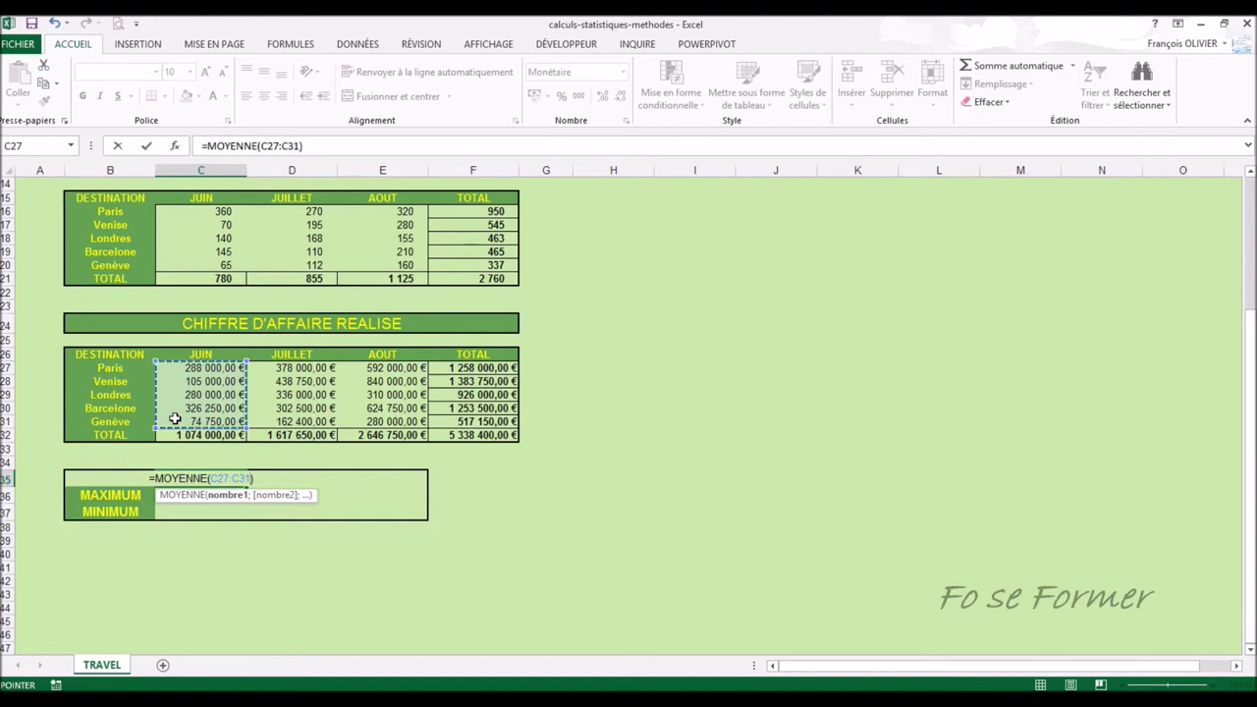
key("ctrl+Return")
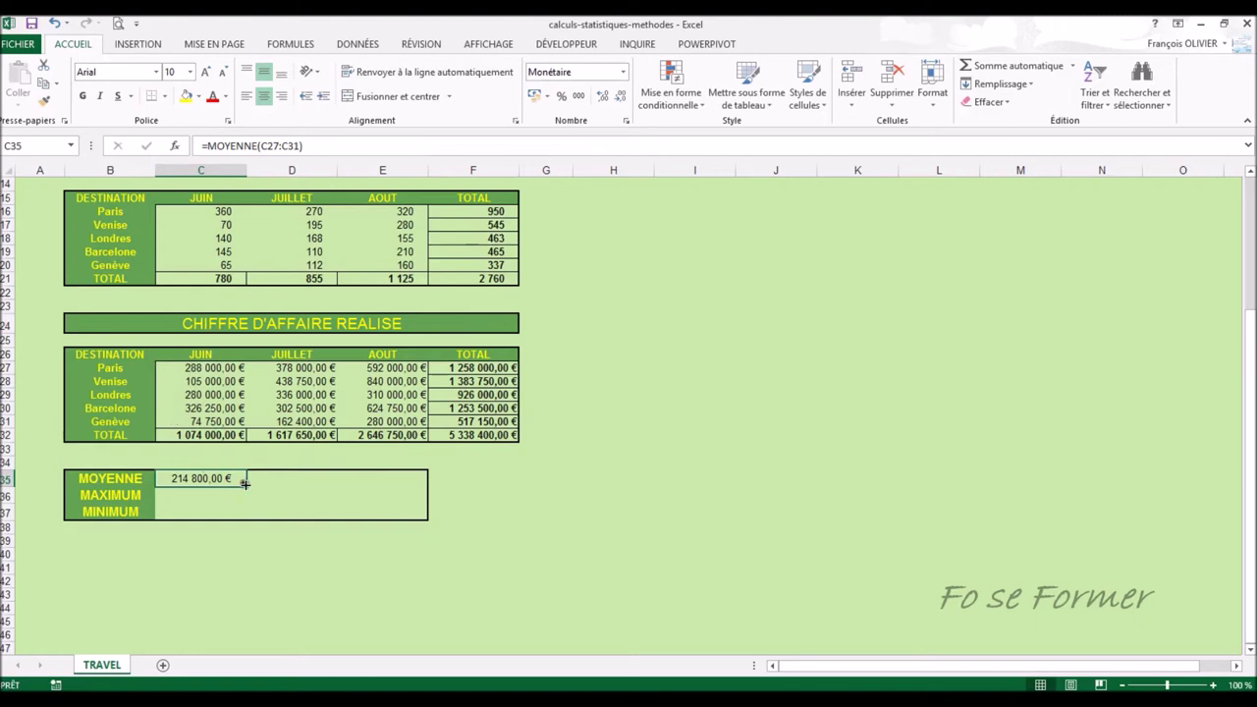
left_click_drag(246, 486, 398, 484)
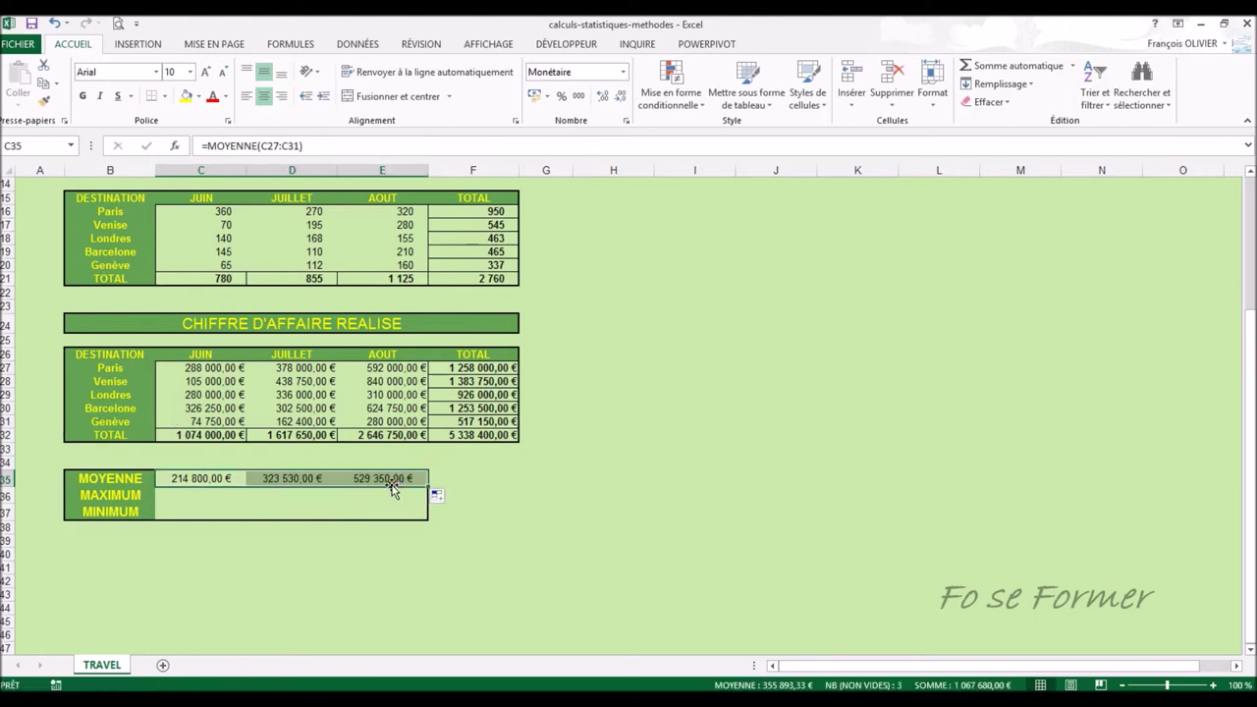
left_click(232, 493)
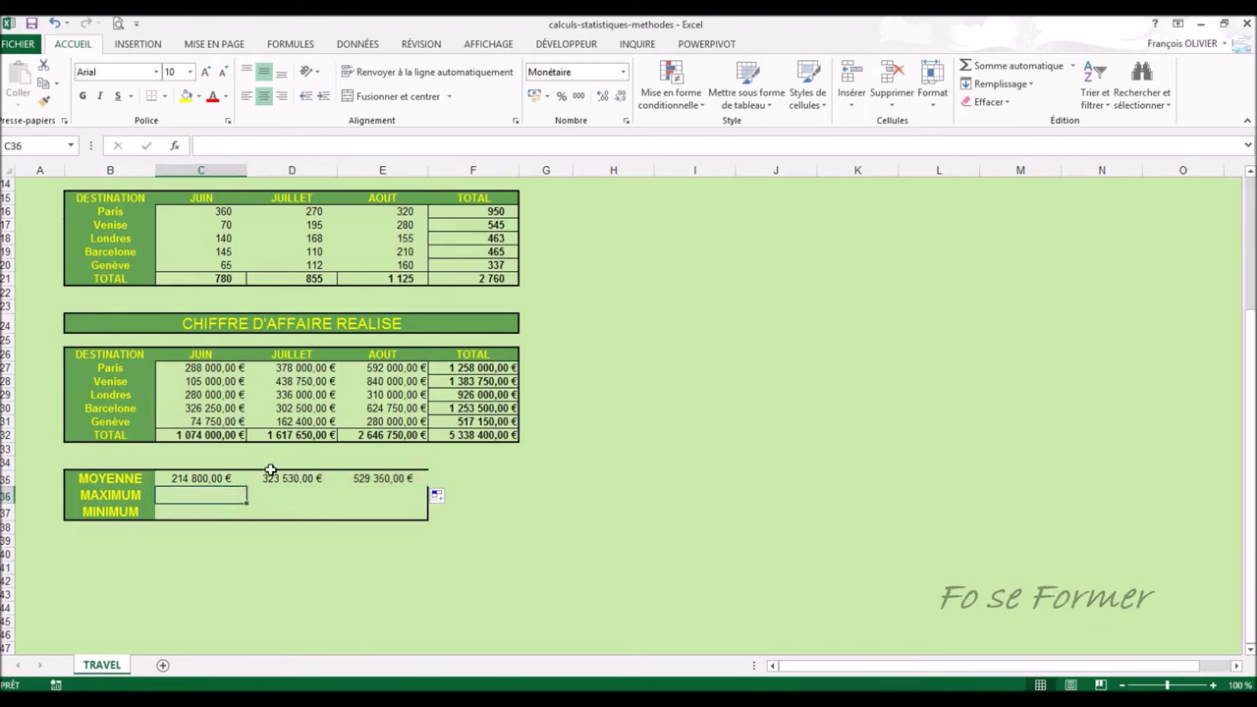
left_click(1073, 66)
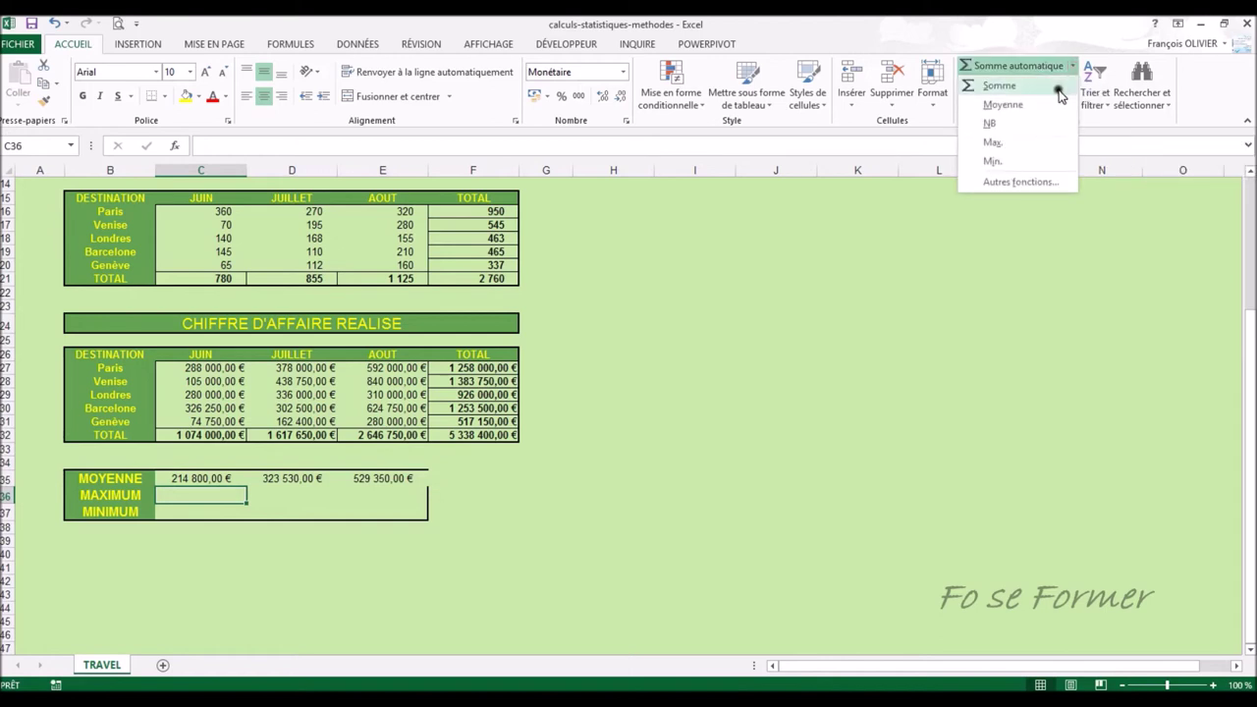
Step: Put the maximum of June revenues C27:C31 in C36 and fill it right to E36
left_click(1039, 142)
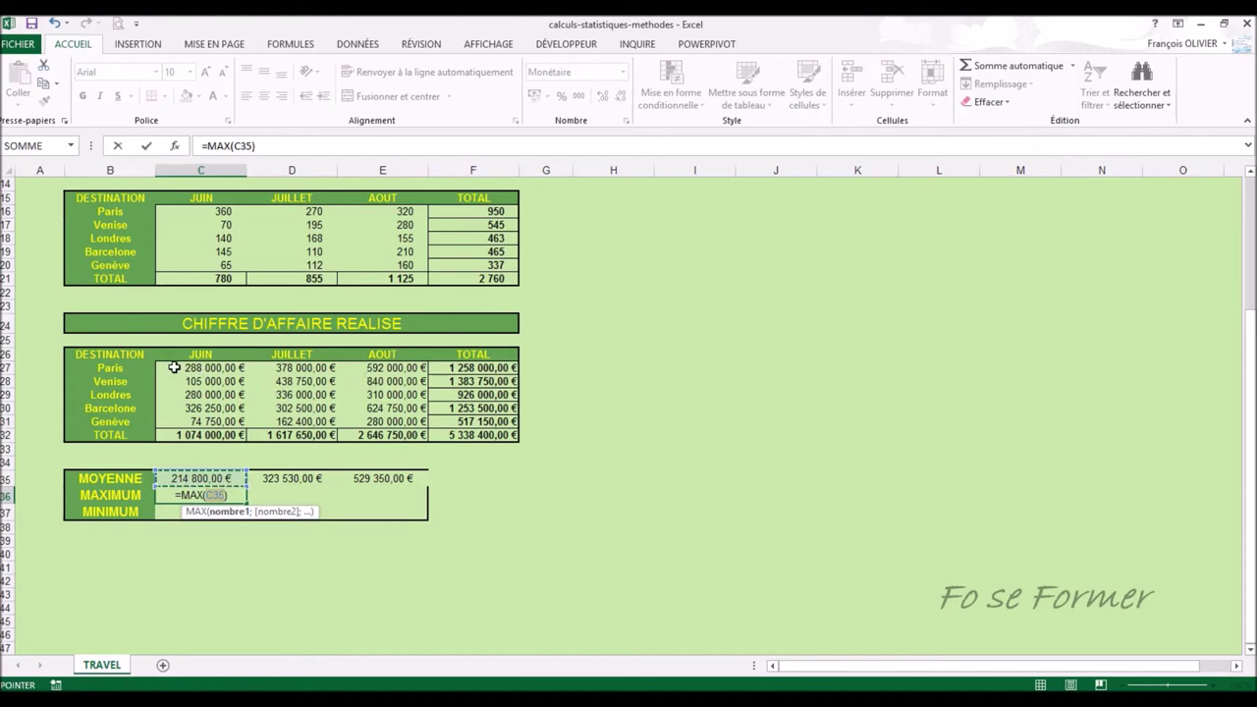
left_click(174, 367)
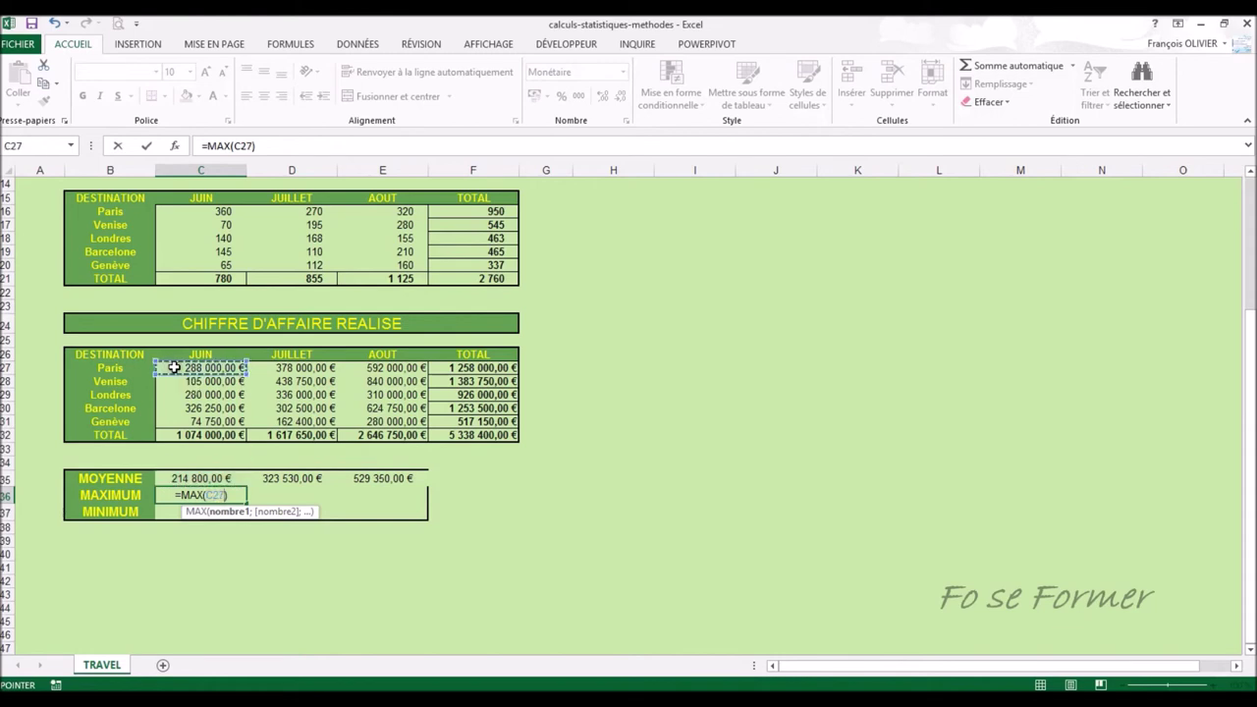
left_click_drag(174, 367, 175, 423)
key("Return")
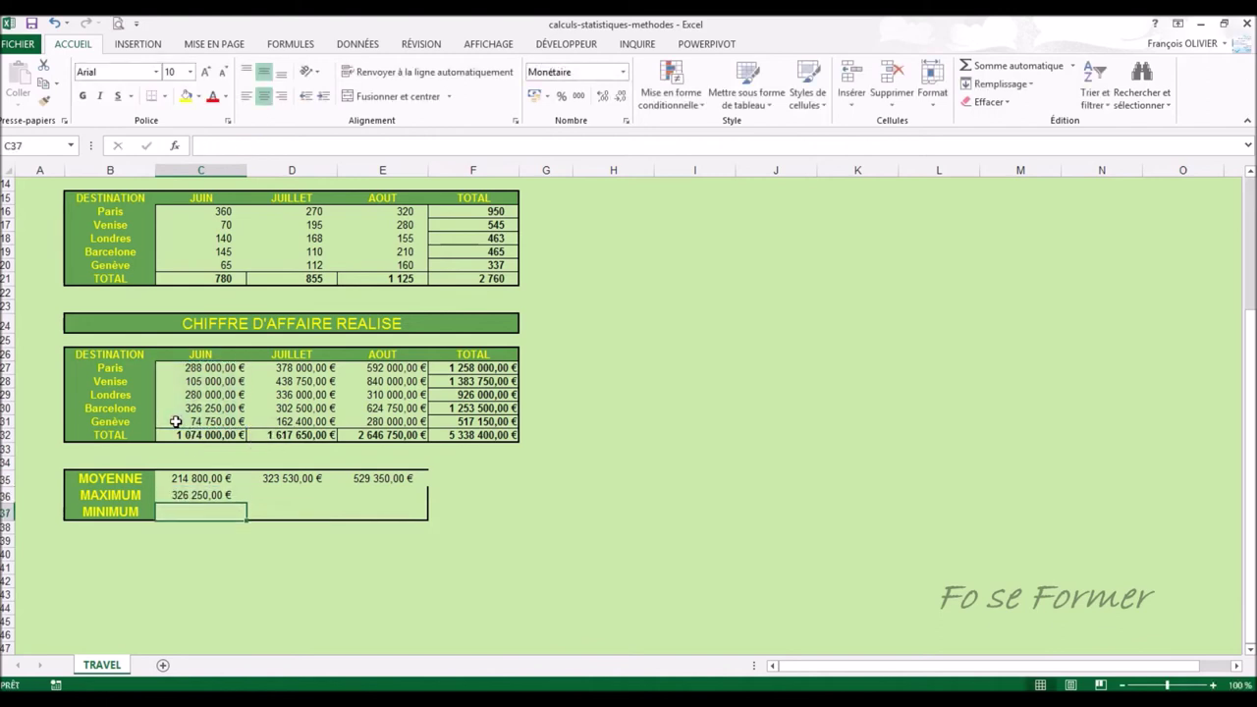
left_click(240, 501)
left_click_drag(244, 502, 400, 494)
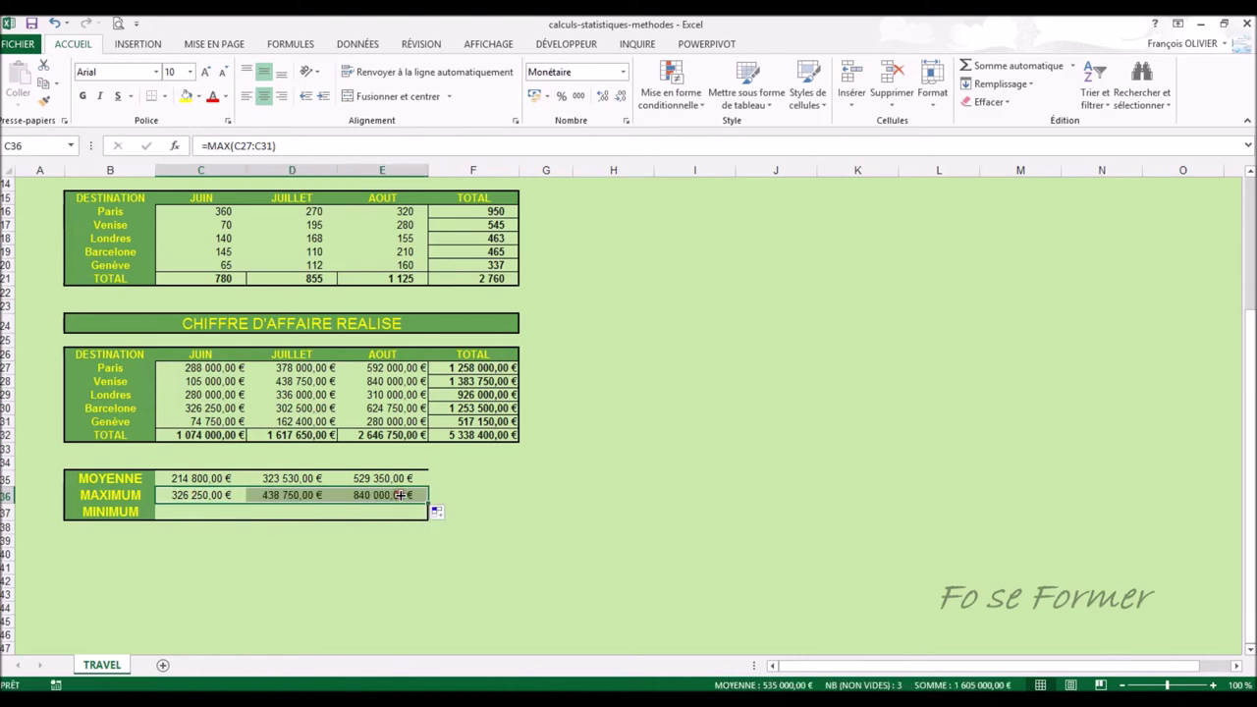
left_click(181, 509)
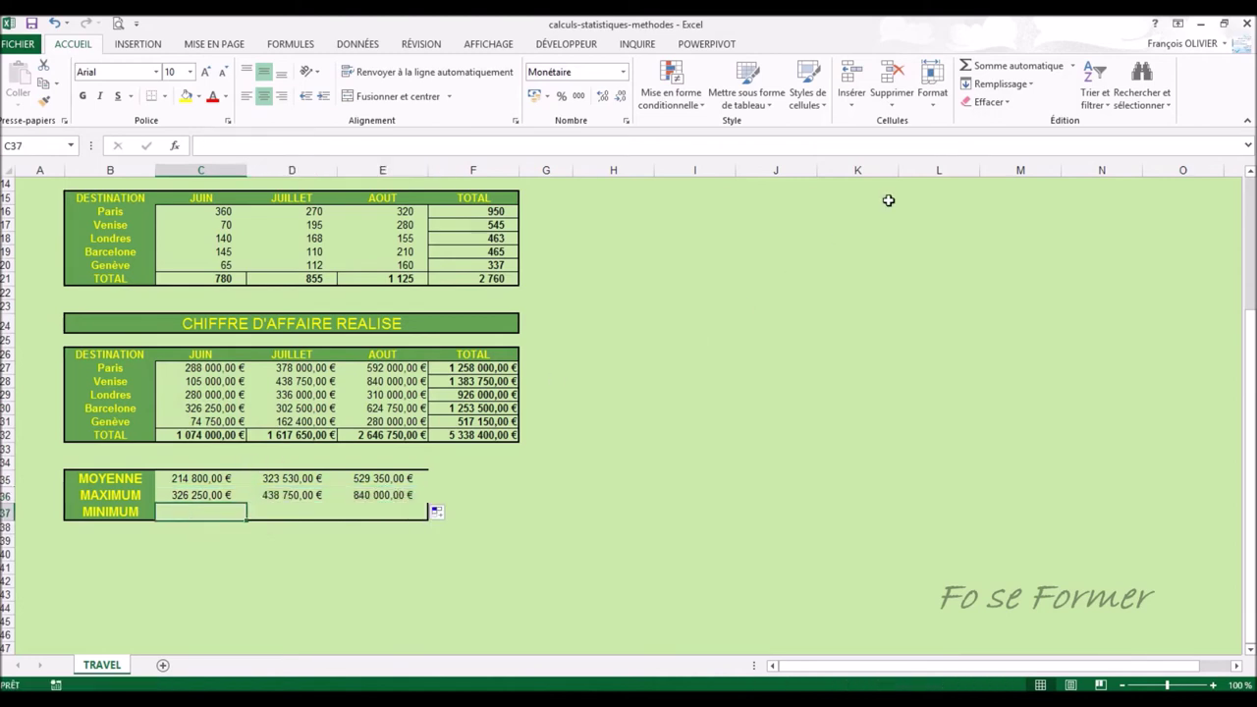
left_click(1073, 67)
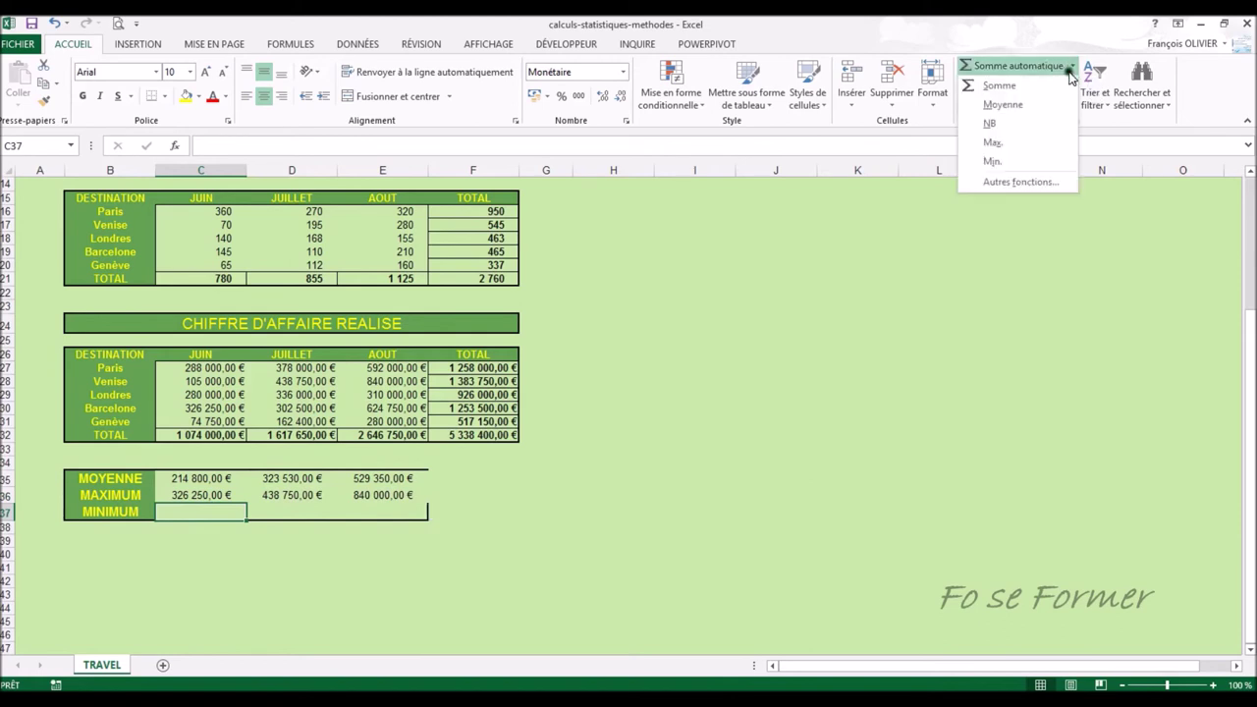
Step: Put the minimum of June revenues C27:C31 in C37 and fill it right to E37
left_click(1049, 162)
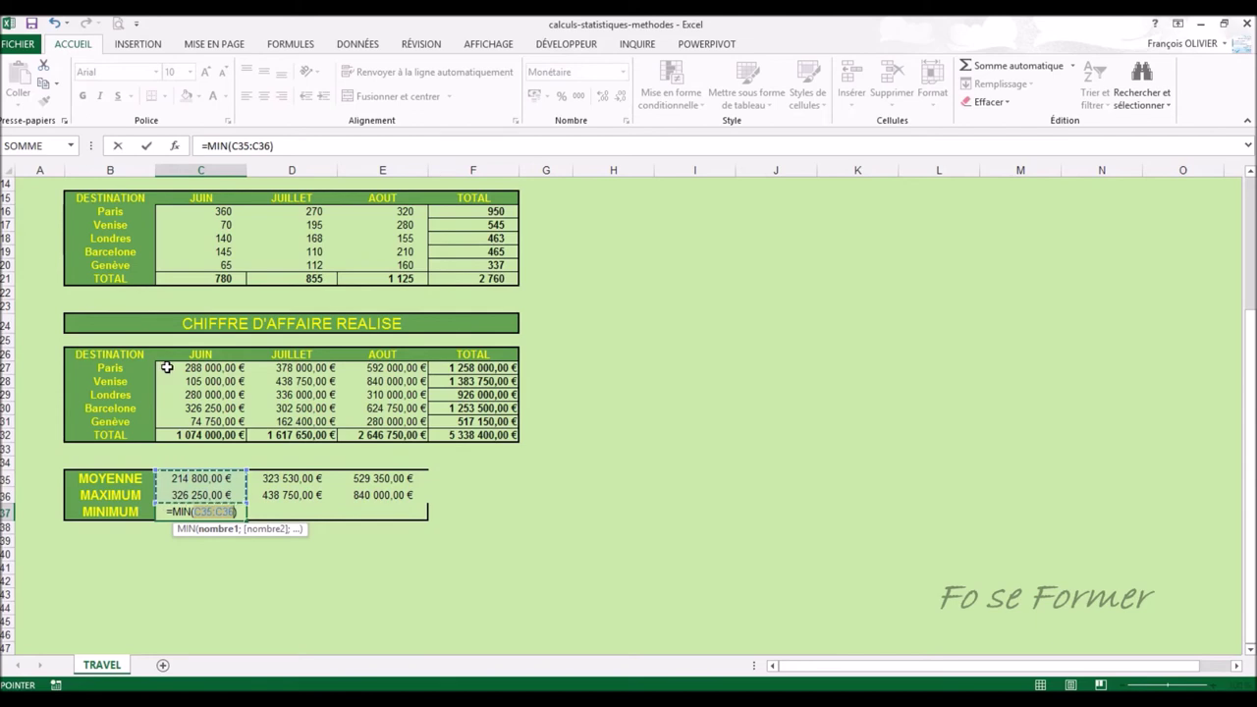
left_click_drag(170, 368, 177, 421)
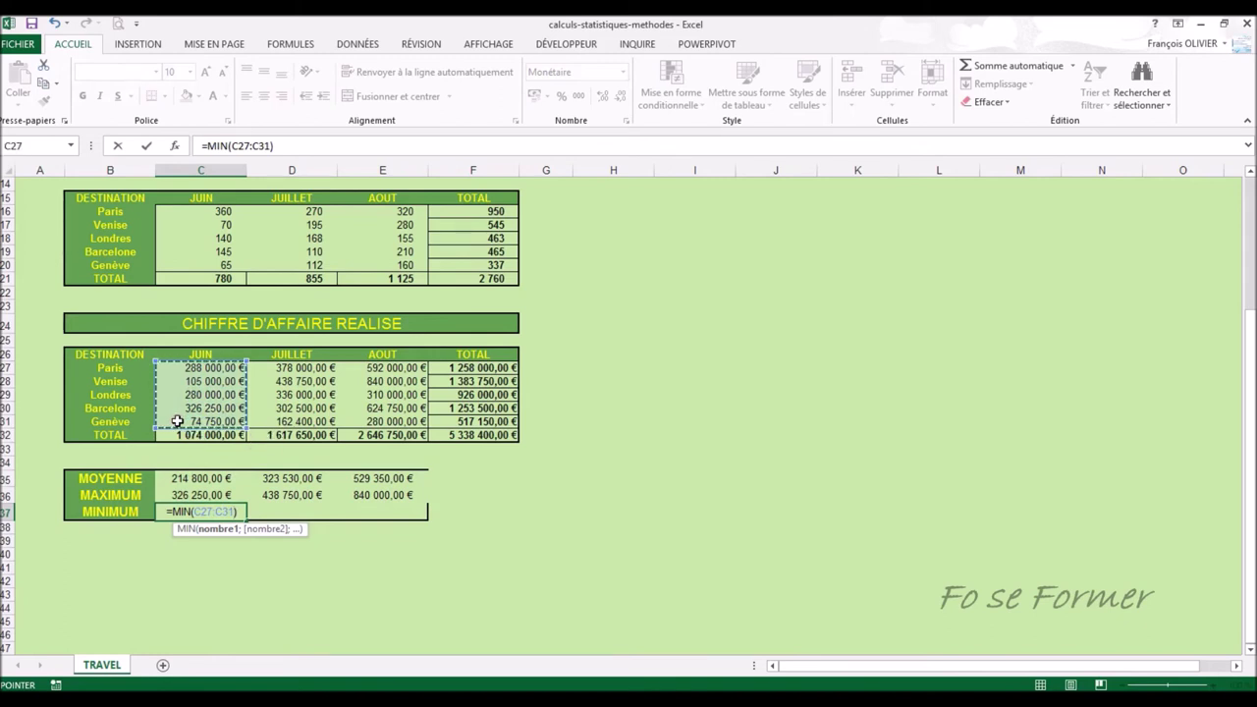
key("ctrl+Return")
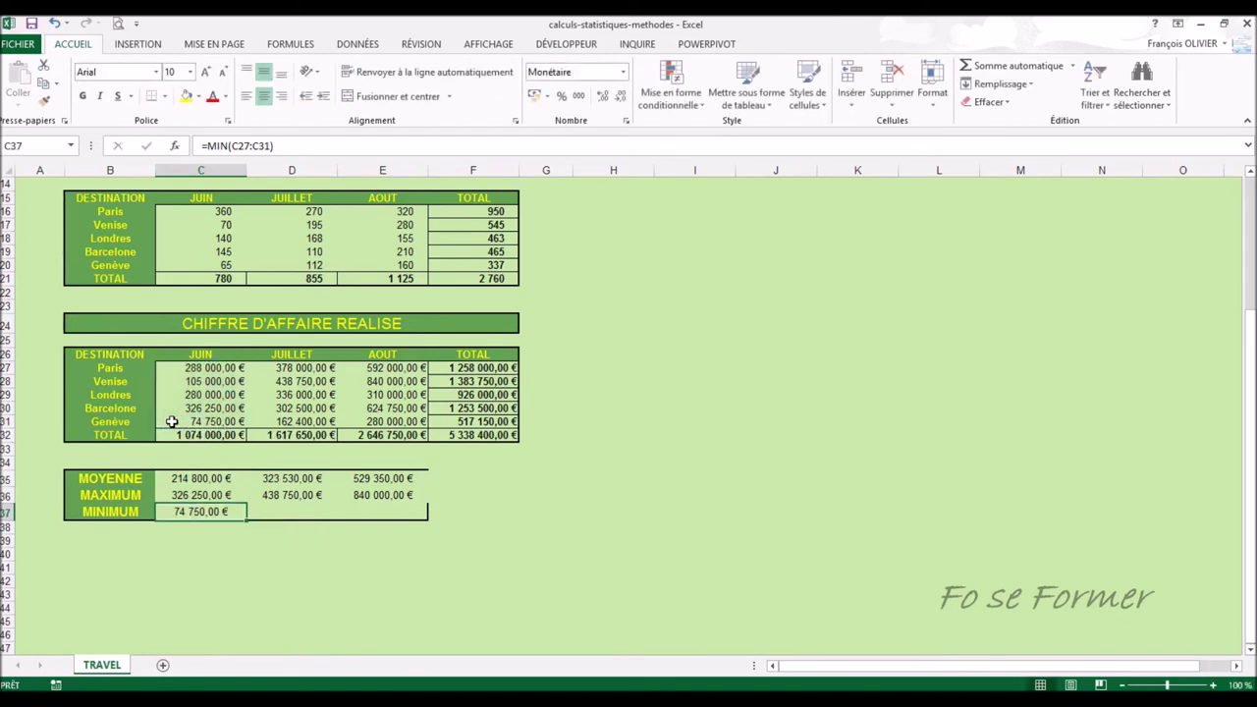
left_click_drag(246, 518, 426, 519)
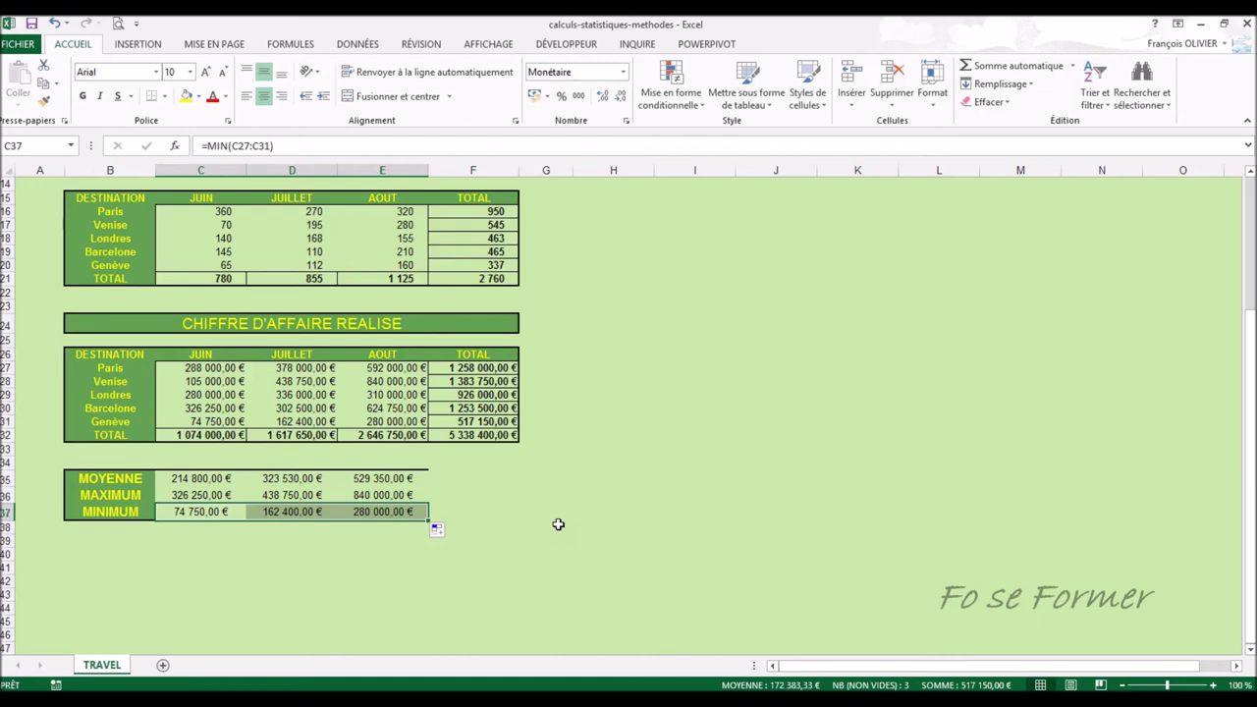
scroll(558, 525, "up", 1)
scroll(556, 525, "up", 1)
scroll(554, 526, "up", 1)
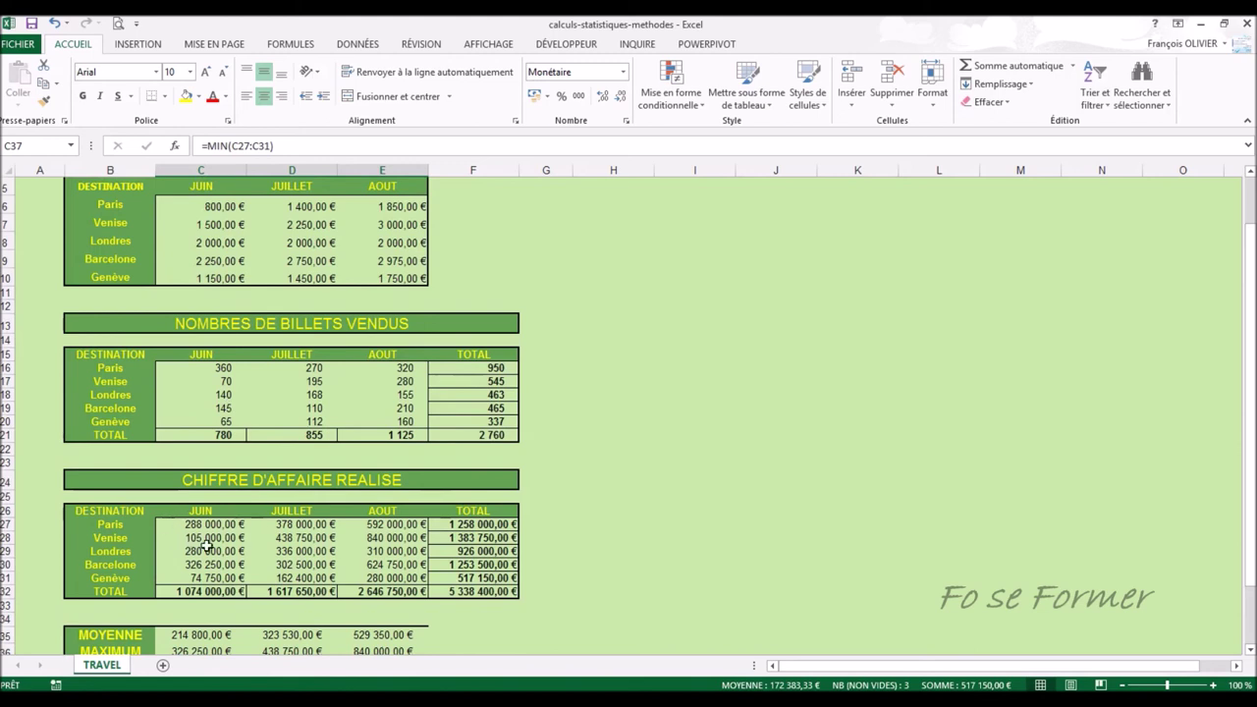
scroll(237, 524, "down", 1)
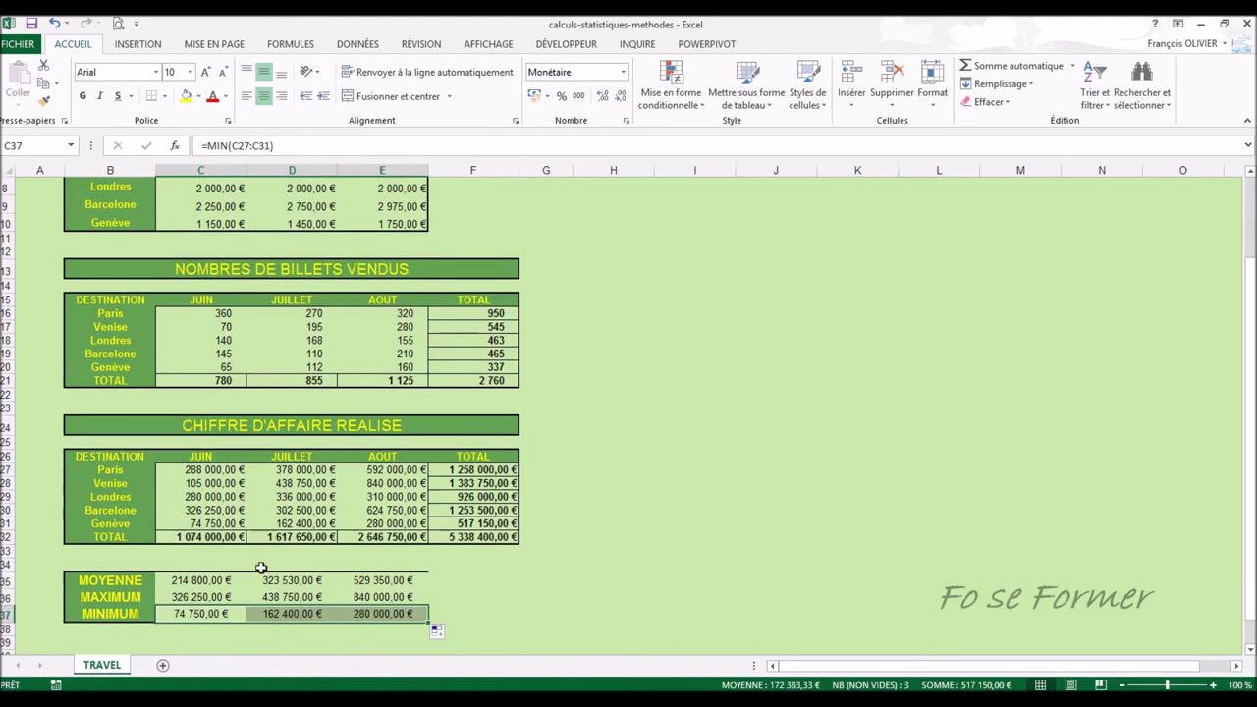